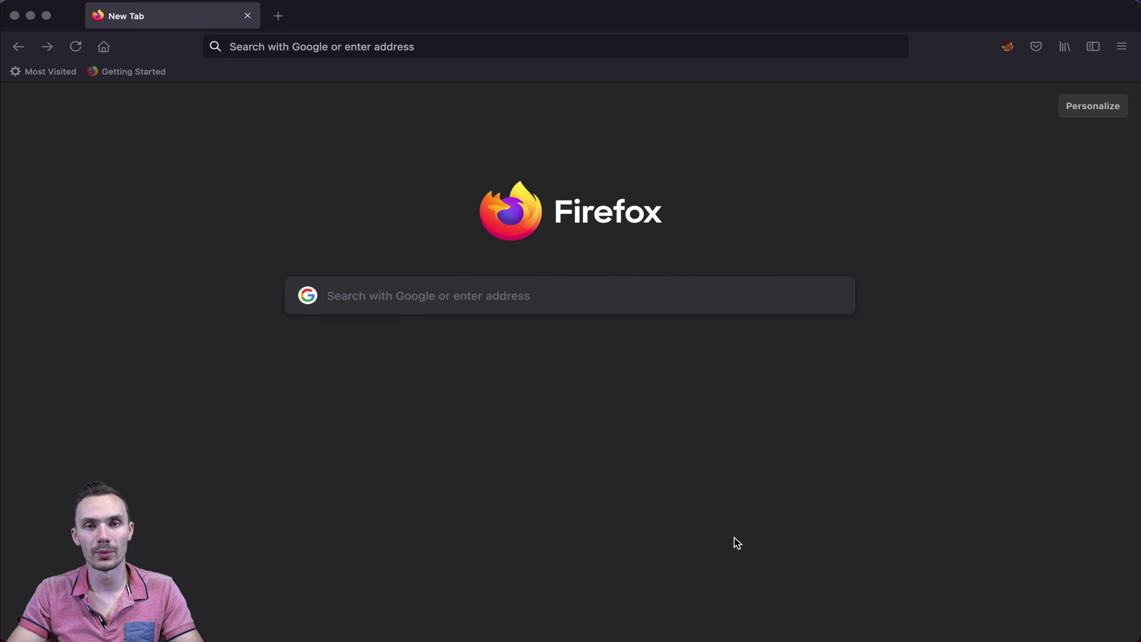
{"action": "left_click", "coordinate": [405, 47]}
{"action": "type", "text": "http://192.168.1.1"}
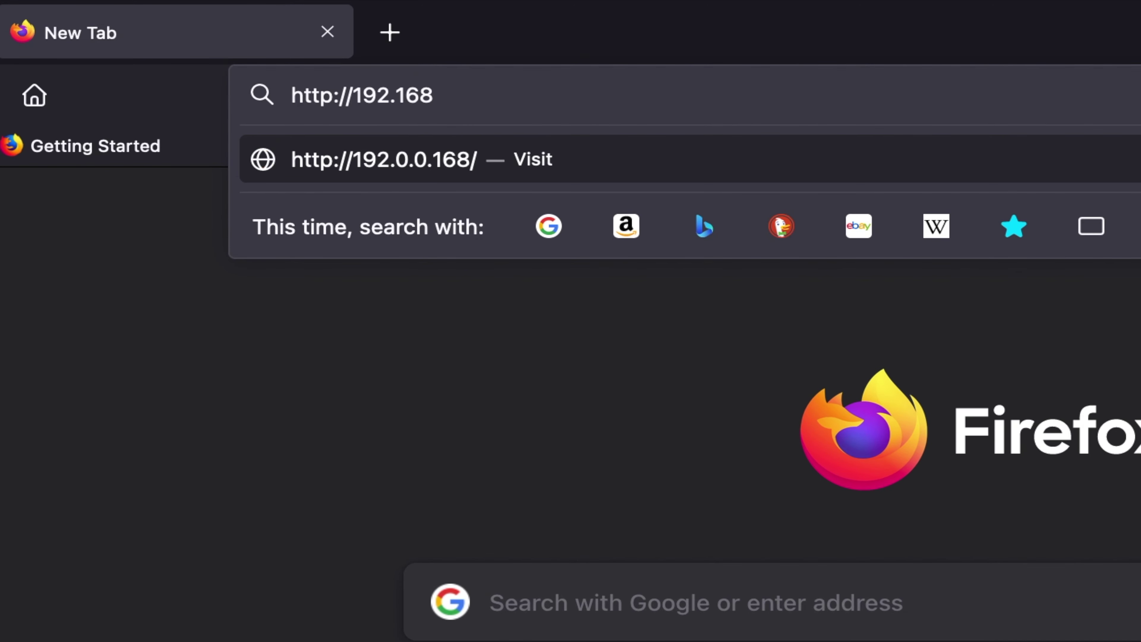
{"action": "key", "text": "Return"}
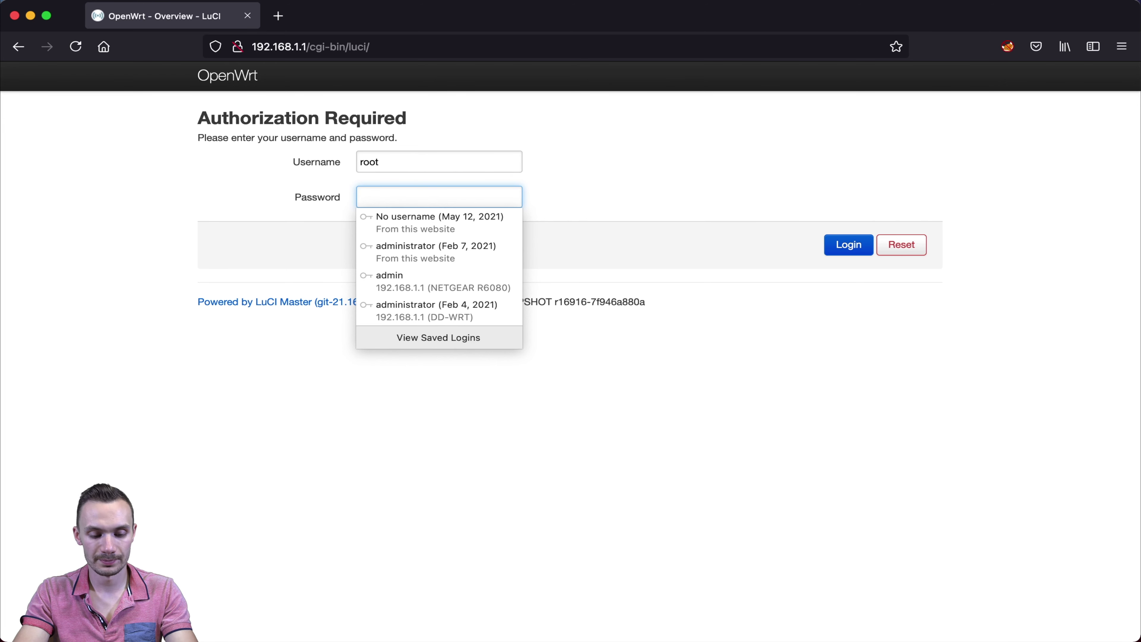
{"action": "type", "text": "password"}
{"action": "key", "text": "Return"}
{"action": "left_click", "coordinate": [463, 240]}
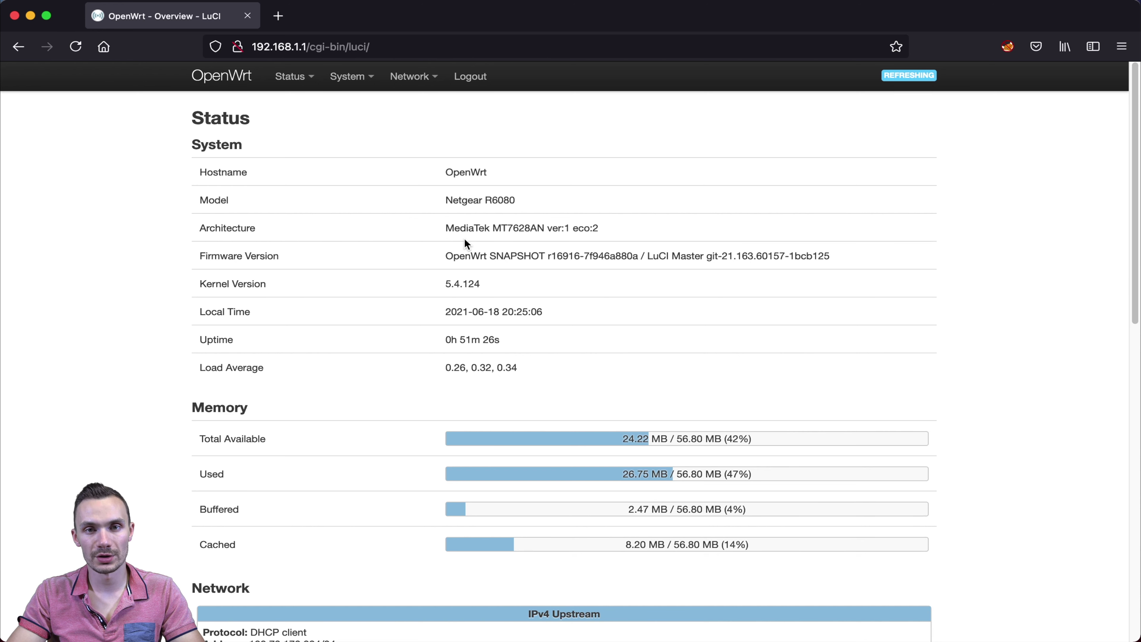
{"action": "left_click_drag", "start_coordinate": [481, 284], "coordinate": [431, 288]}
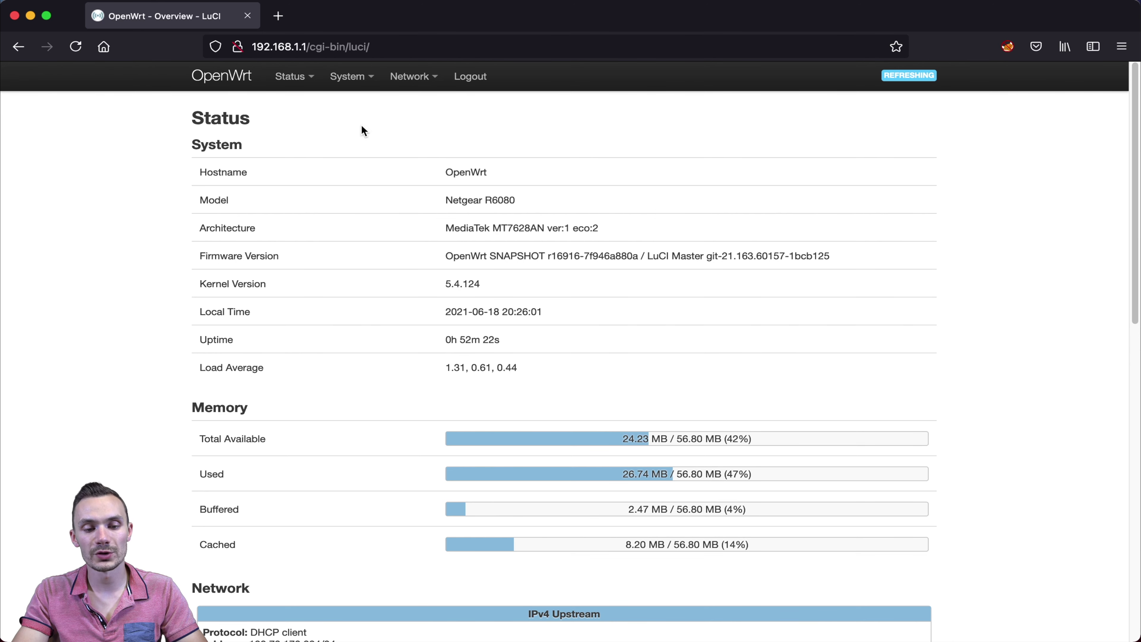
{"action": "left_click", "coordinate": [342, 83]}
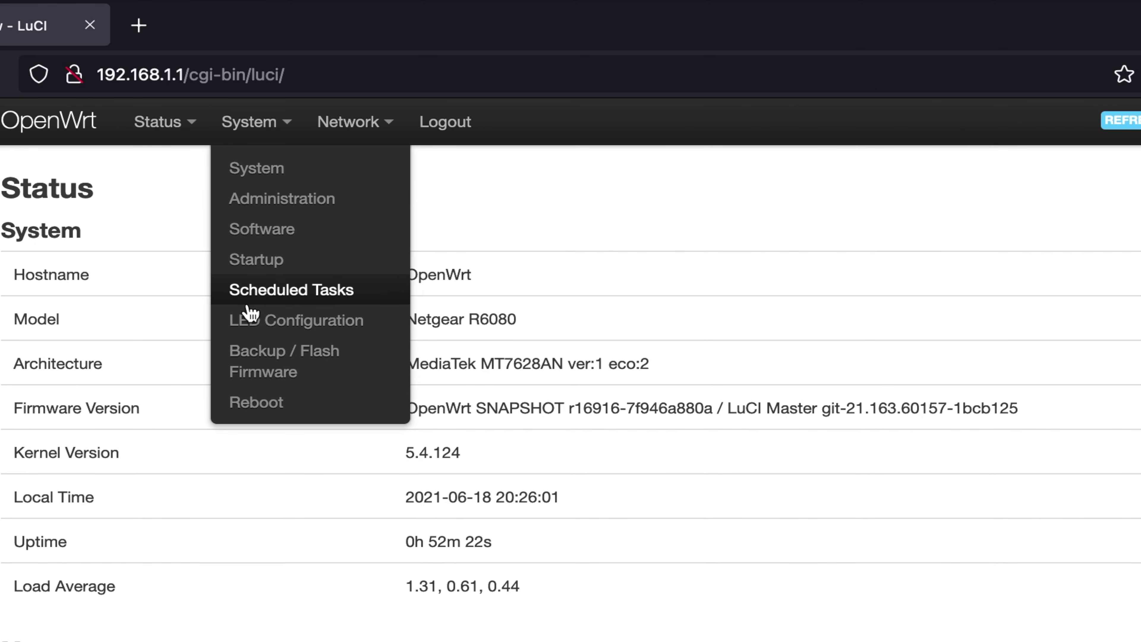
- In Backup / Flash Firmware's Configuration tab, view the backup file list and save the patterns unchanged
{"action": "left_click", "coordinate": [259, 371]}
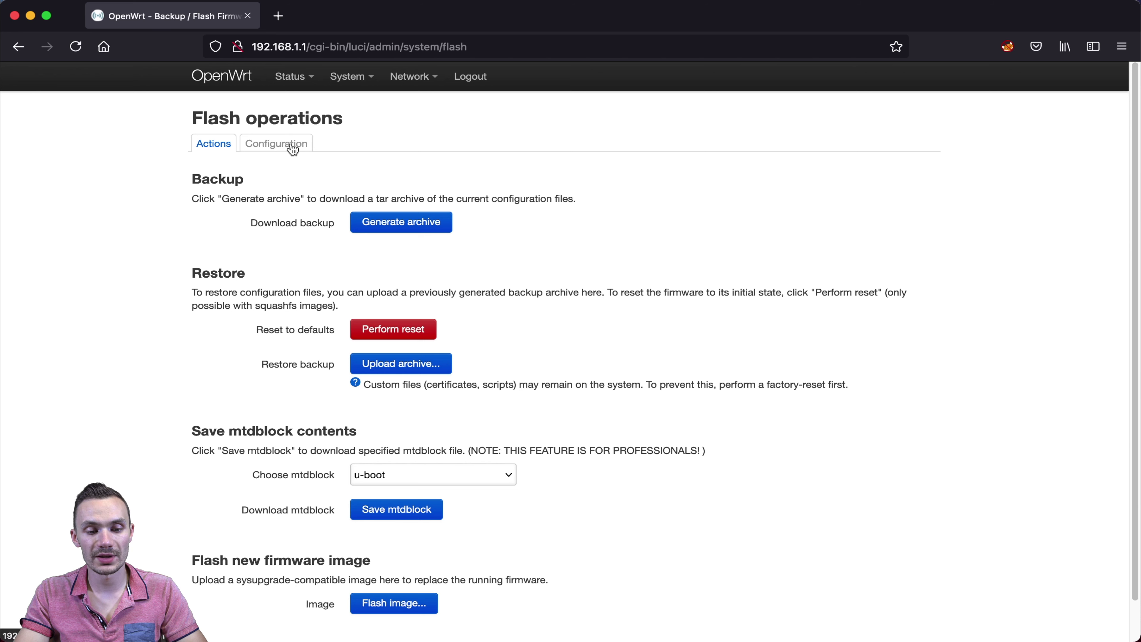
{"action": "left_click", "coordinate": [293, 144]}
{"action": "left_click", "coordinate": [321, 344]}
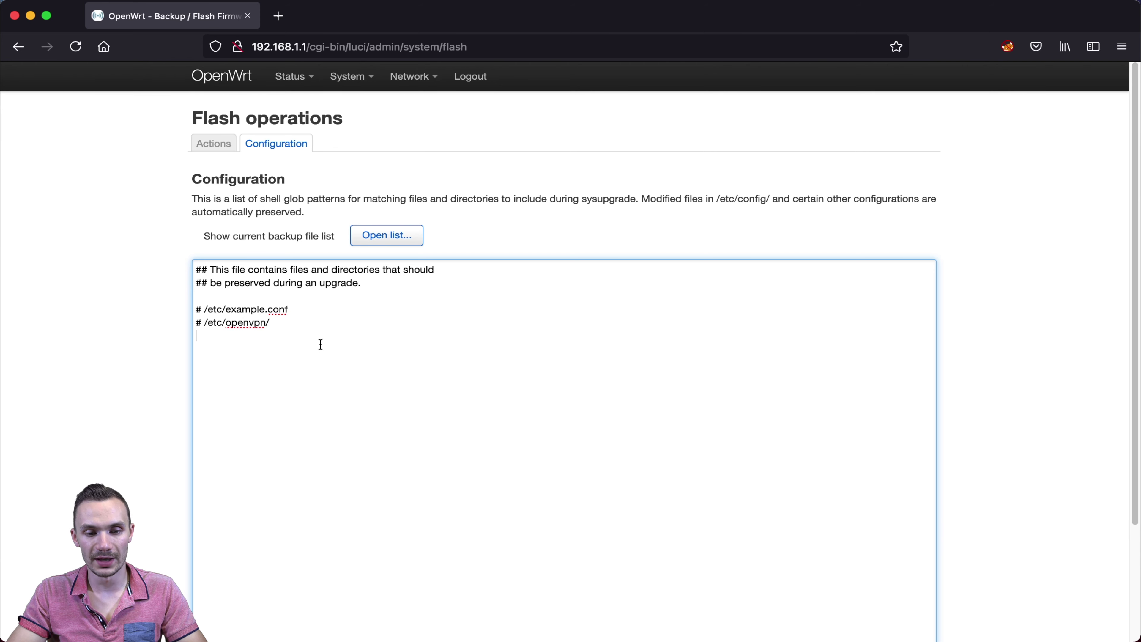
{"action": "left_click", "coordinate": [372, 237]}
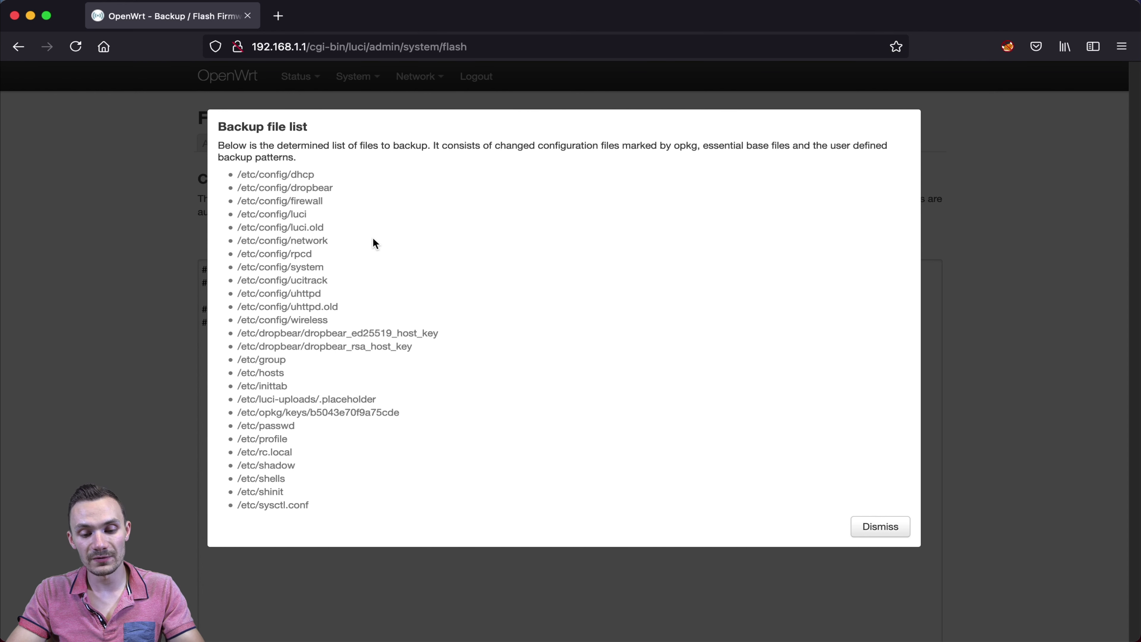
{"action": "left_click", "coordinate": [866, 525]}
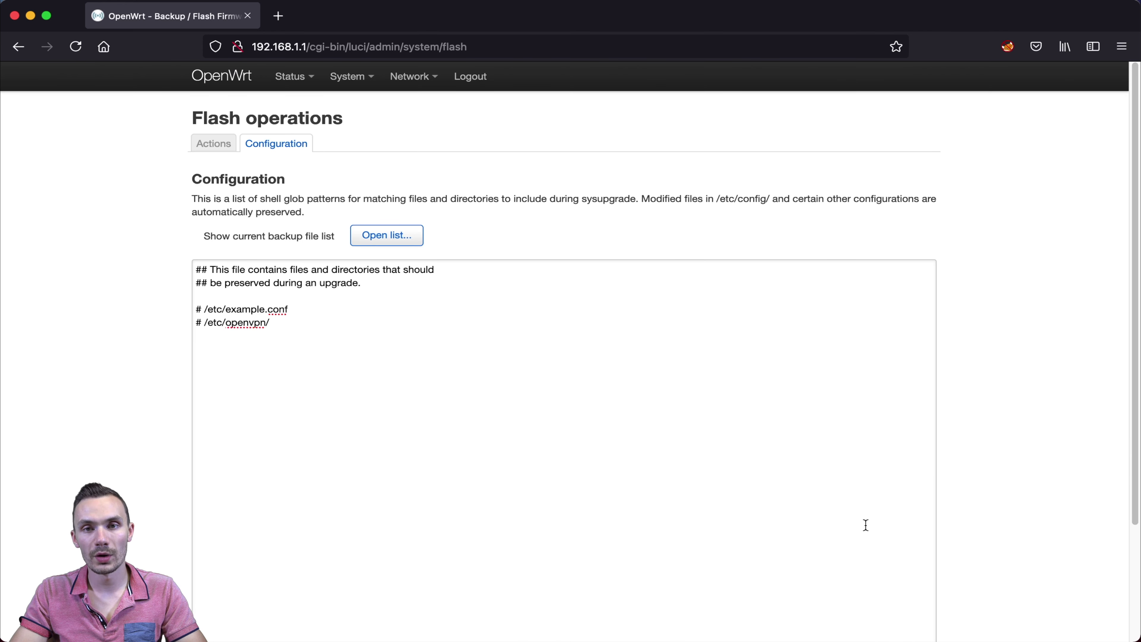
{"action": "scroll", "coordinate": [866, 525], "scroll_direction": "down", "scroll_amount": 5}
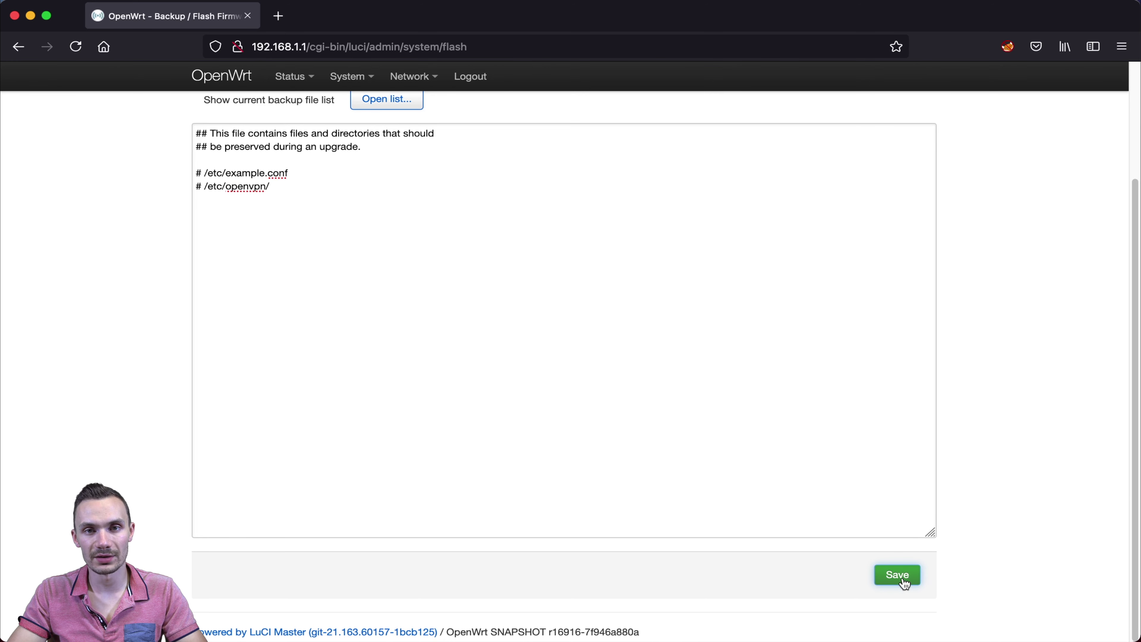
{"action": "left_click", "coordinate": [904, 581]}
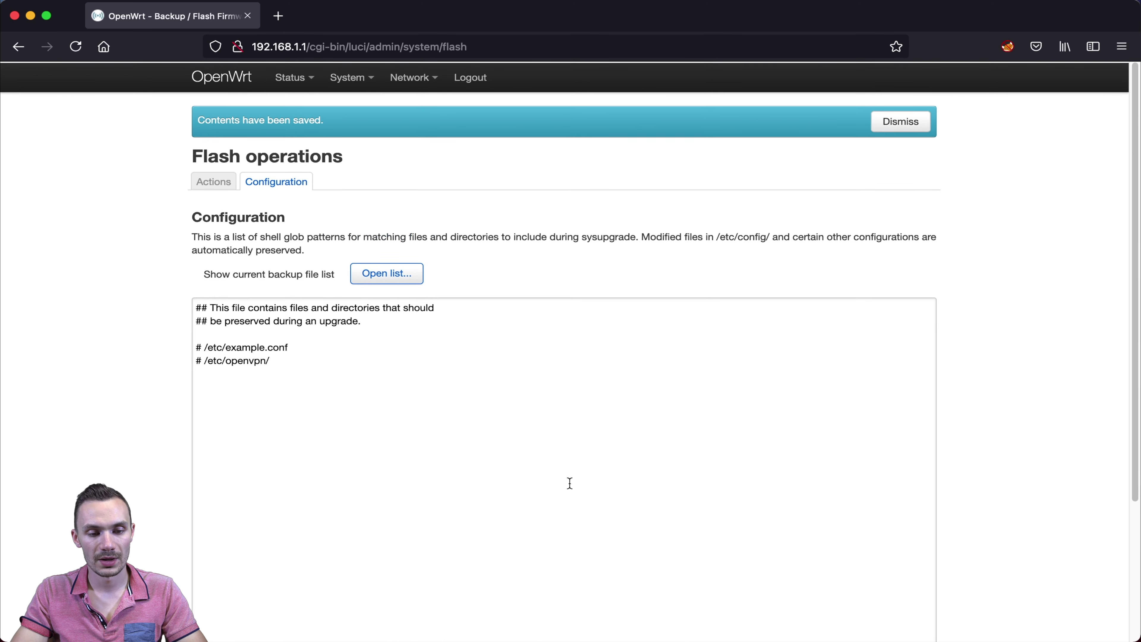
- Generate a configuration backup archive and cancel the backup-OpenWrt-2021-06-18.tar.gz download
{"action": "left_click", "coordinate": [225, 181]}
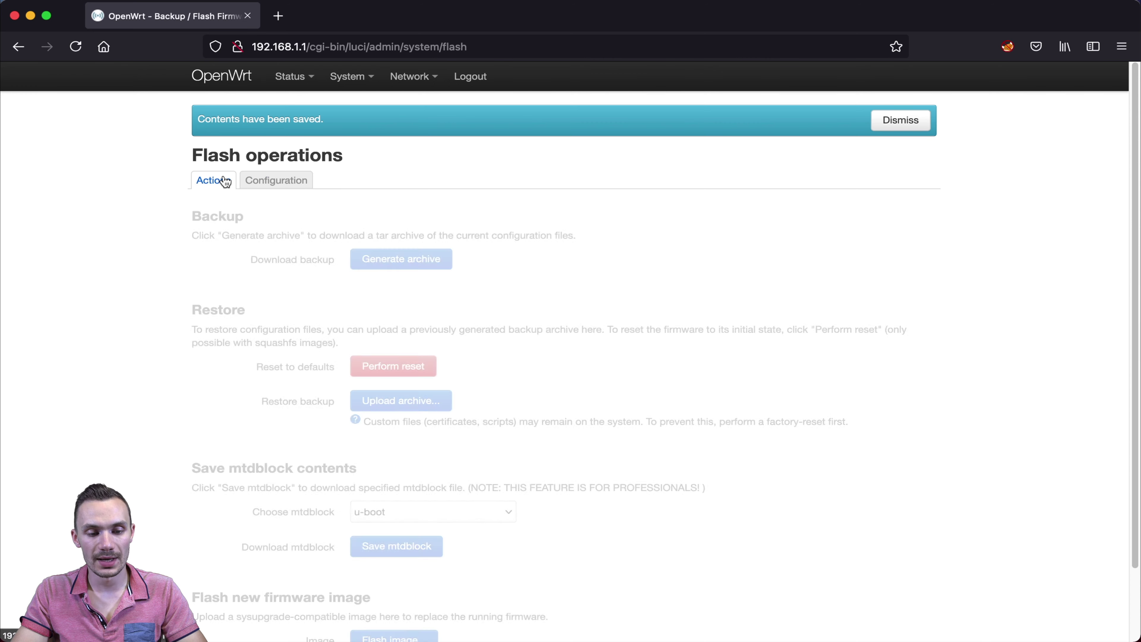
{"action": "left_click", "coordinate": [396, 259]}
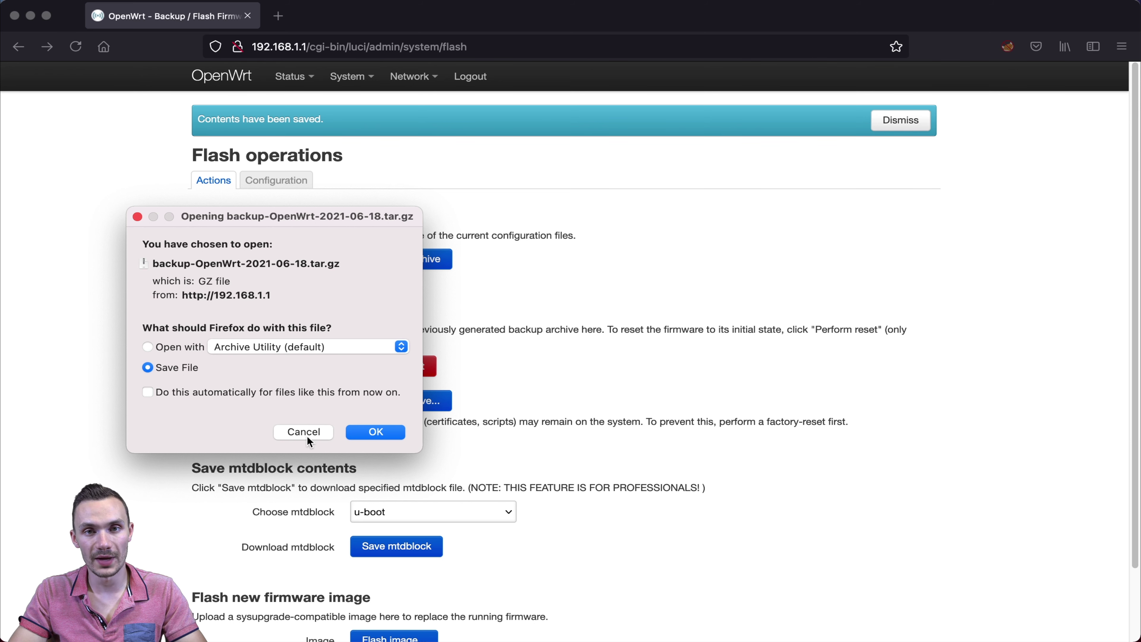
{"action": "left_click", "coordinate": [307, 435]}
{"action": "scroll", "coordinate": [360, 427], "scroll_direction": "down", "scroll_amount": 3}
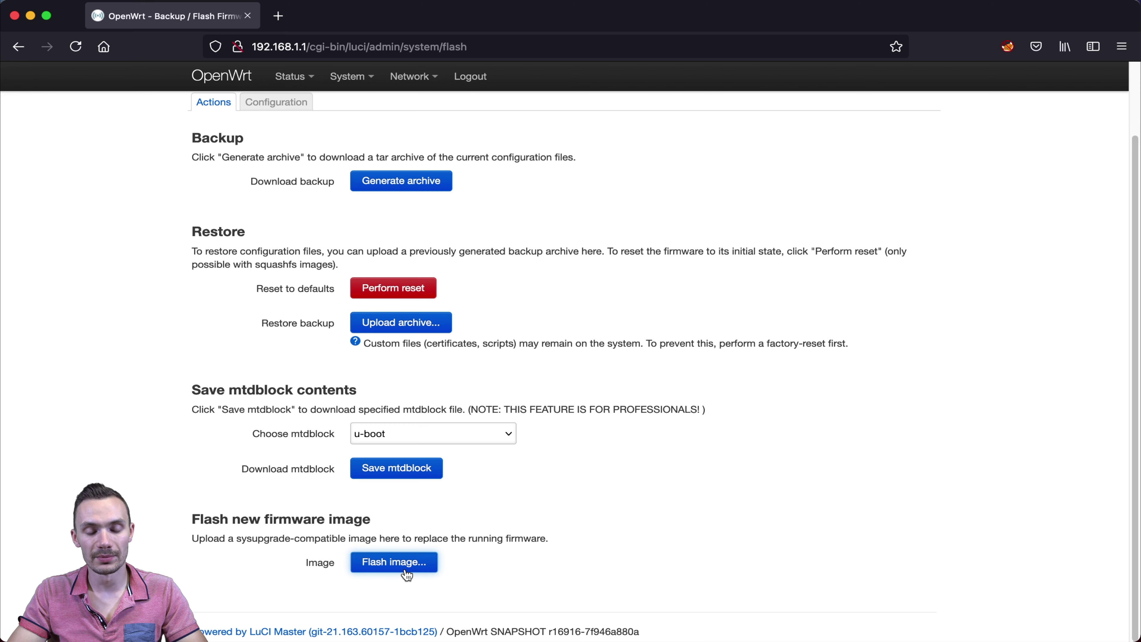
{"action": "left_click", "coordinate": [406, 572]}
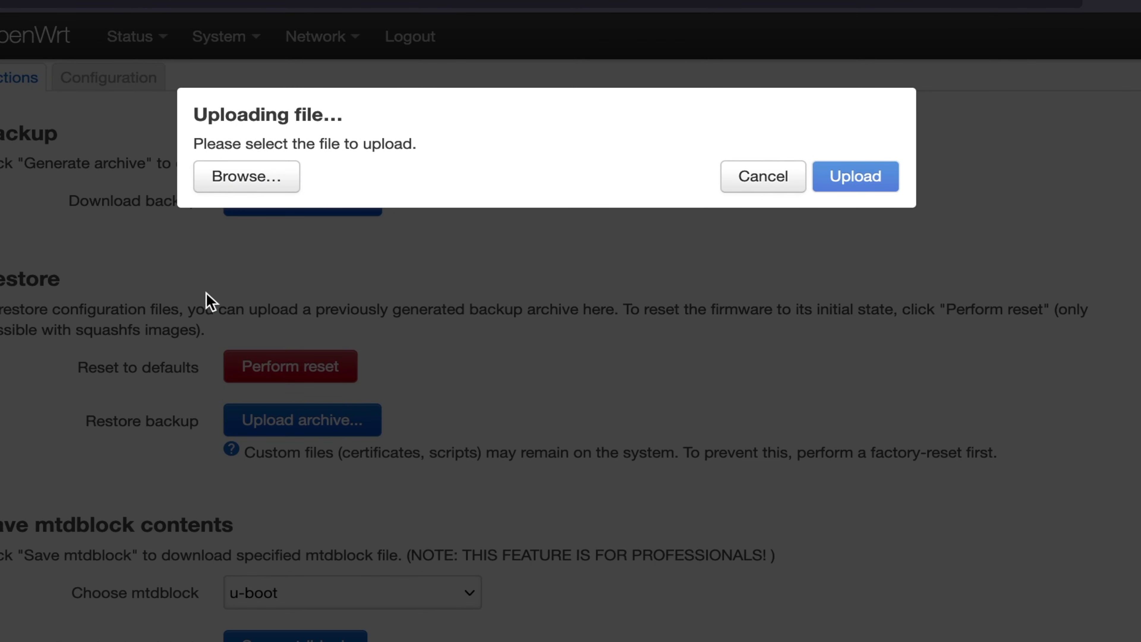
{"action": "left_click", "coordinate": [248, 188]}
{"action": "left_click", "coordinate": [674, 250]}
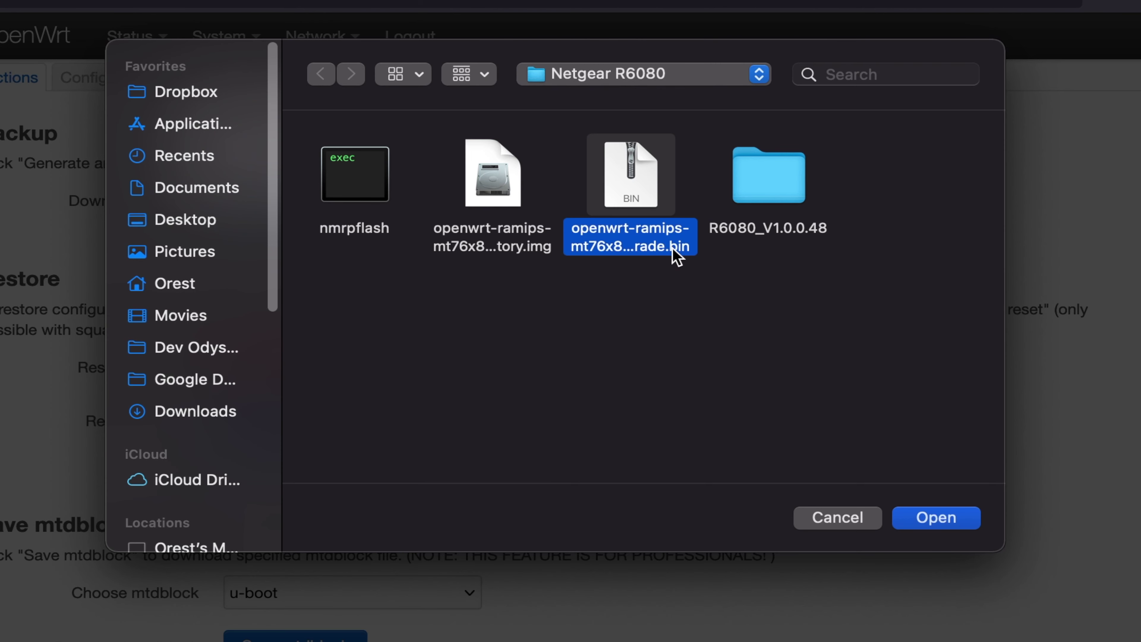
{"action": "key", "text": "space"}
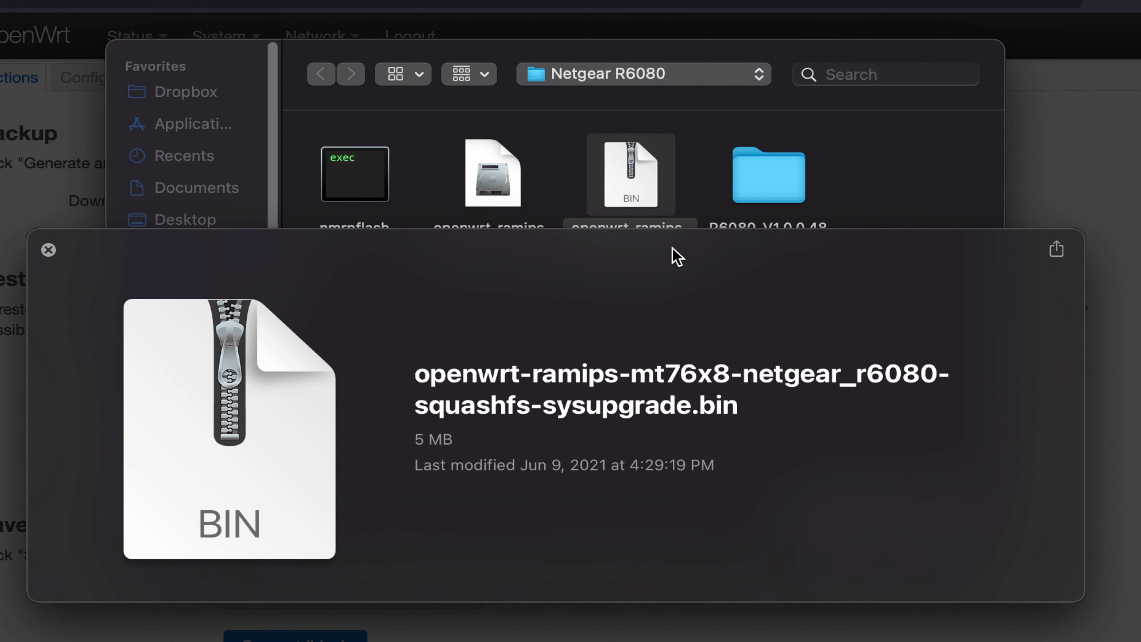
{"action": "key", "text": "space"}
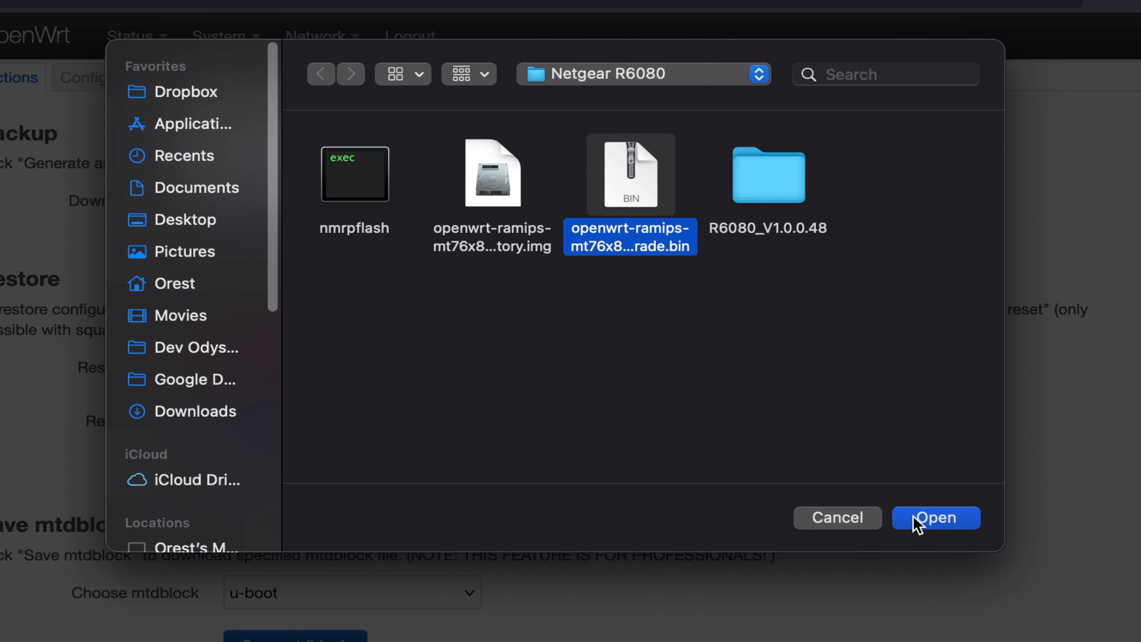
{"action": "left_click", "coordinate": [921, 519]}
{"action": "left_click", "coordinate": [853, 219]}
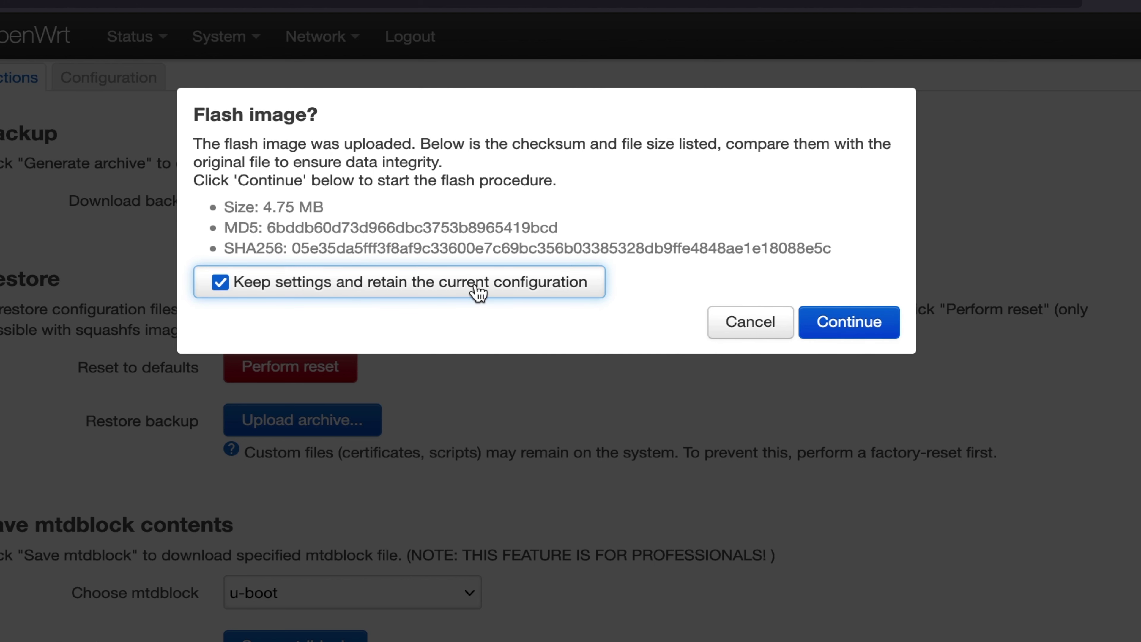
{"action": "left_click", "coordinate": [748, 321]}
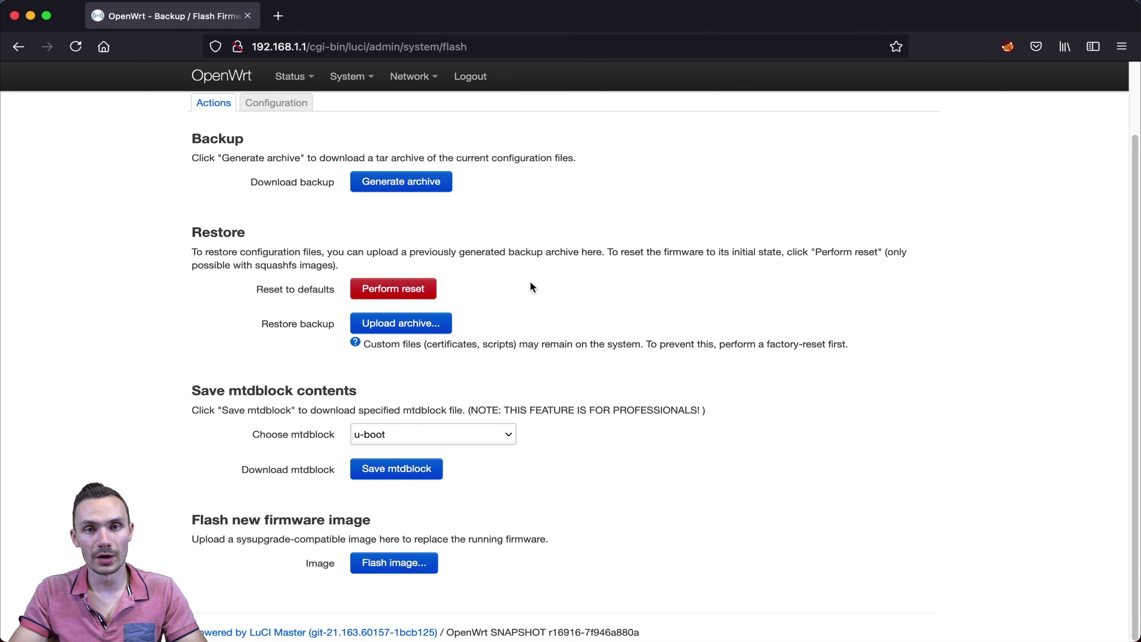
- Refresh the package lists in System > Software
{"action": "mouse_move", "coordinate": [352, 80]}
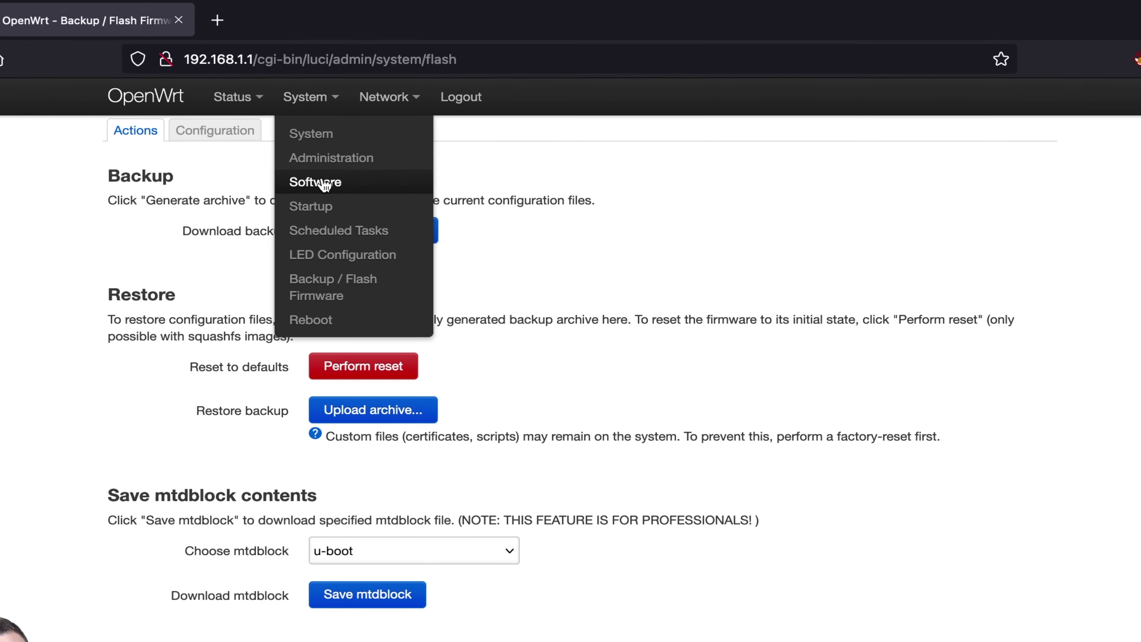
{"action": "left_click", "coordinate": [324, 182]}
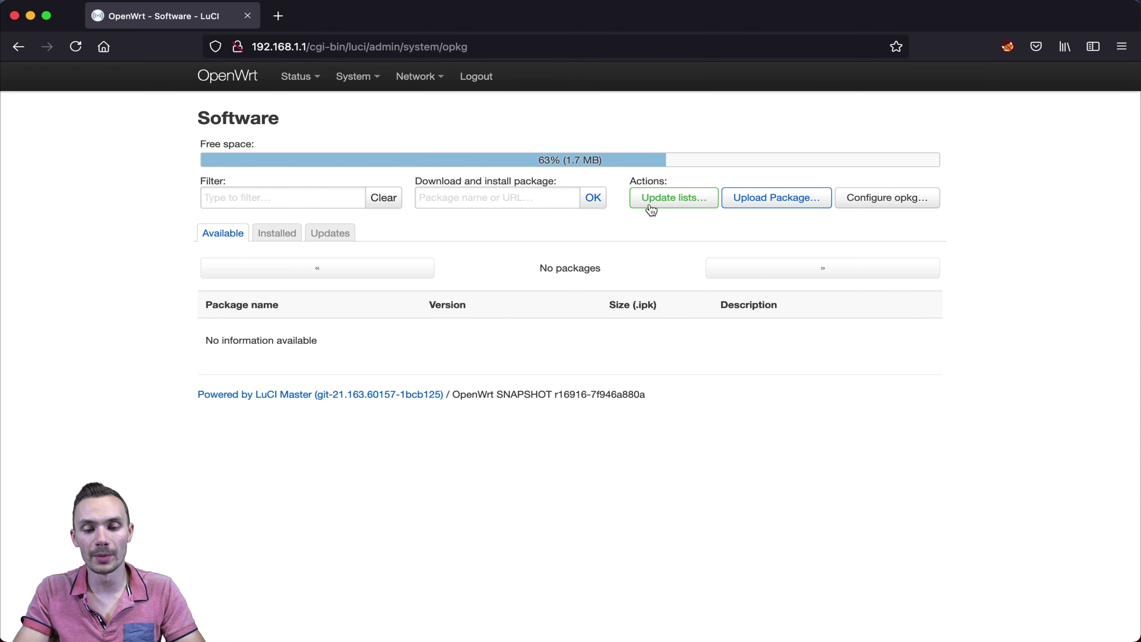
{"action": "left_click", "coordinate": [670, 202]}
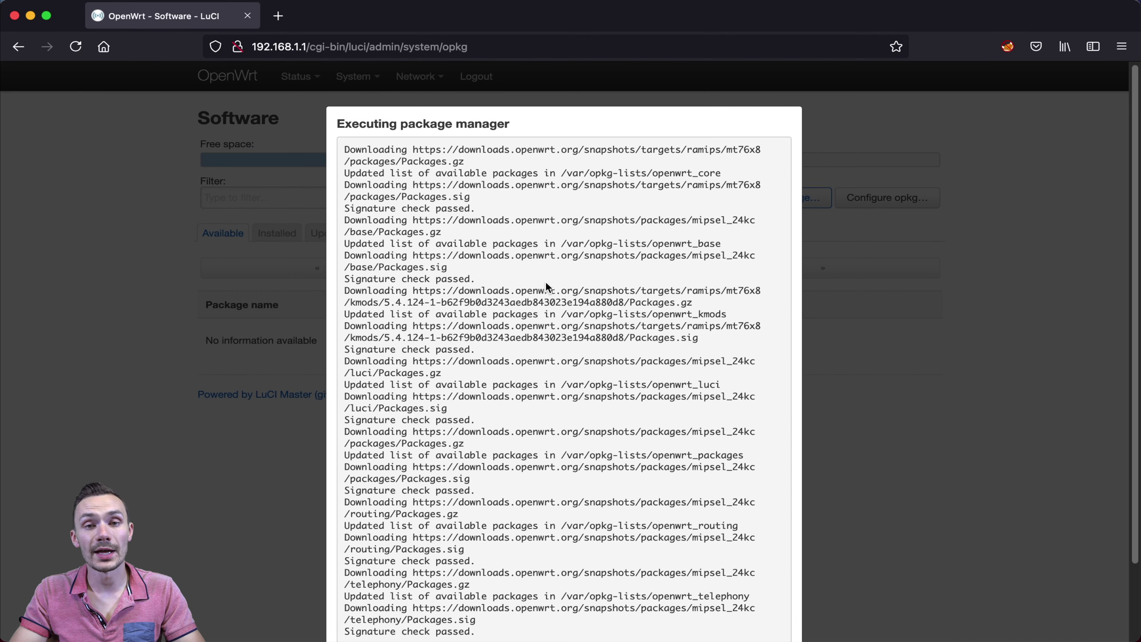
{"action": "scroll", "coordinate": [546, 281], "scroll_direction": "down", "scroll_amount": 3}
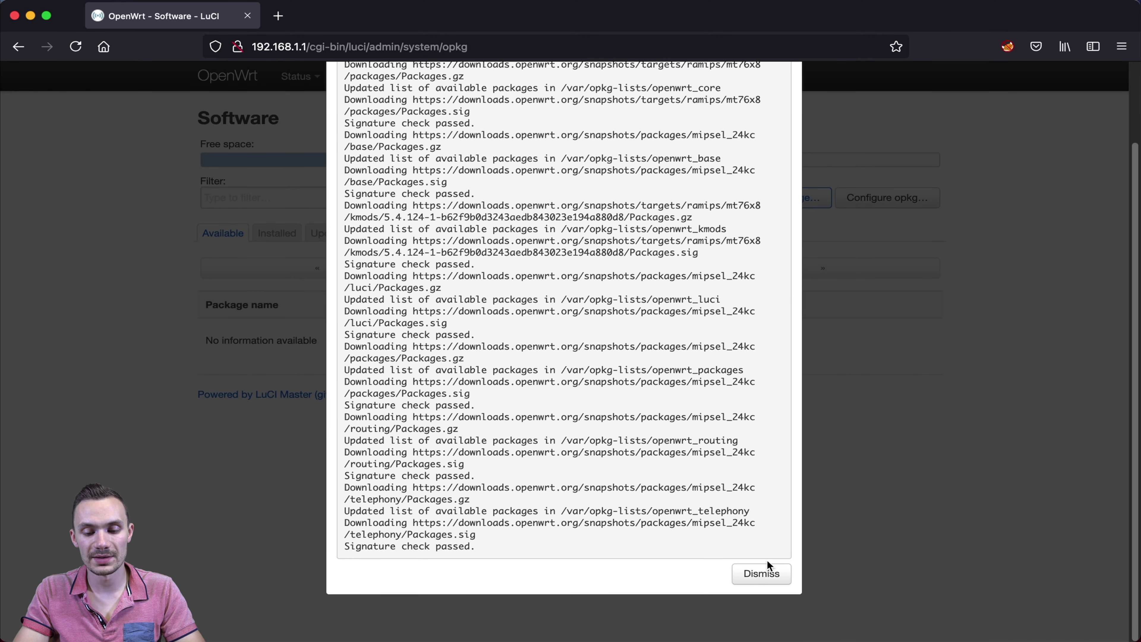
{"action": "left_click", "coordinate": [764, 578]}
- Filter packages for 'wireguard' and install luci-app-wireguard with its dependencies
{"action": "left_click", "coordinate": [230, 198]}
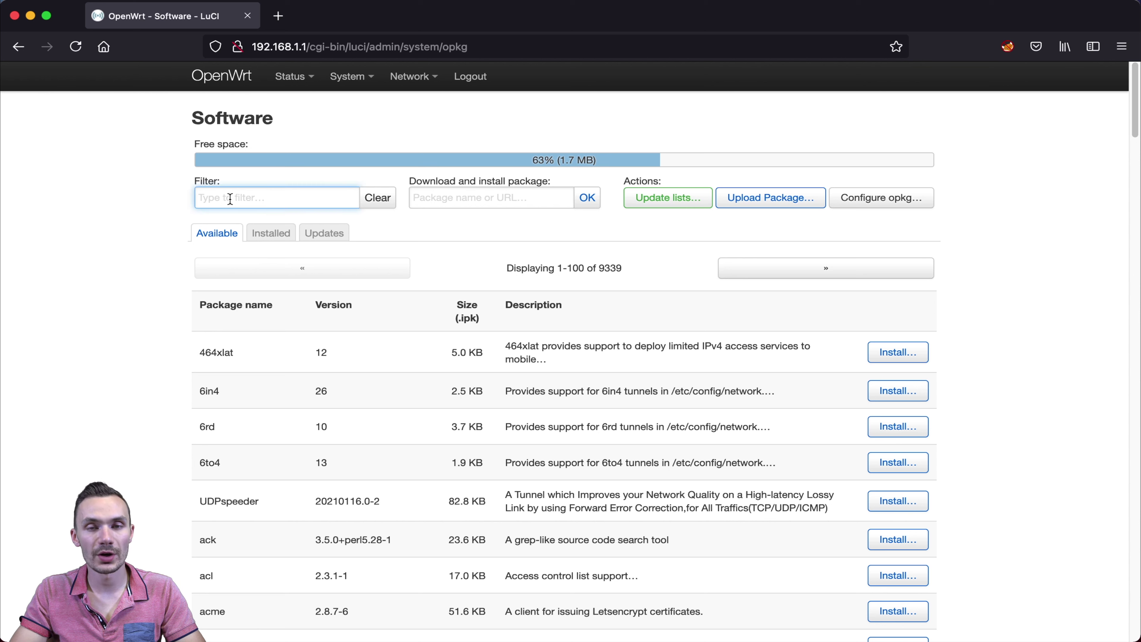
{"action": "type", "text": "wireguard"}
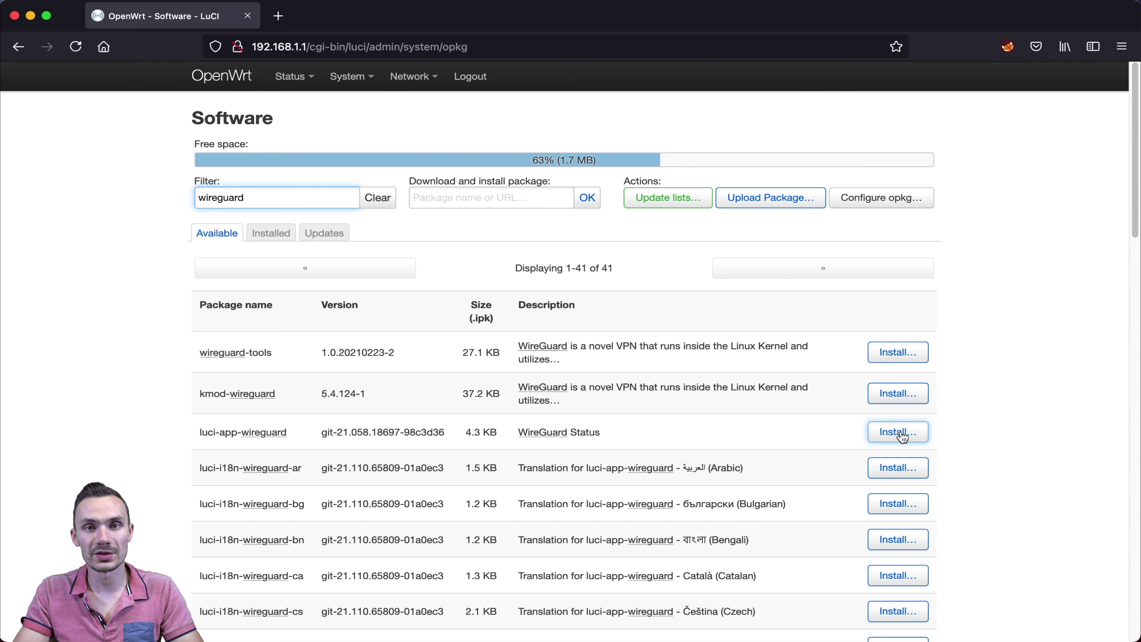
{"action": "left_click", "coordinate": [902, 435]}
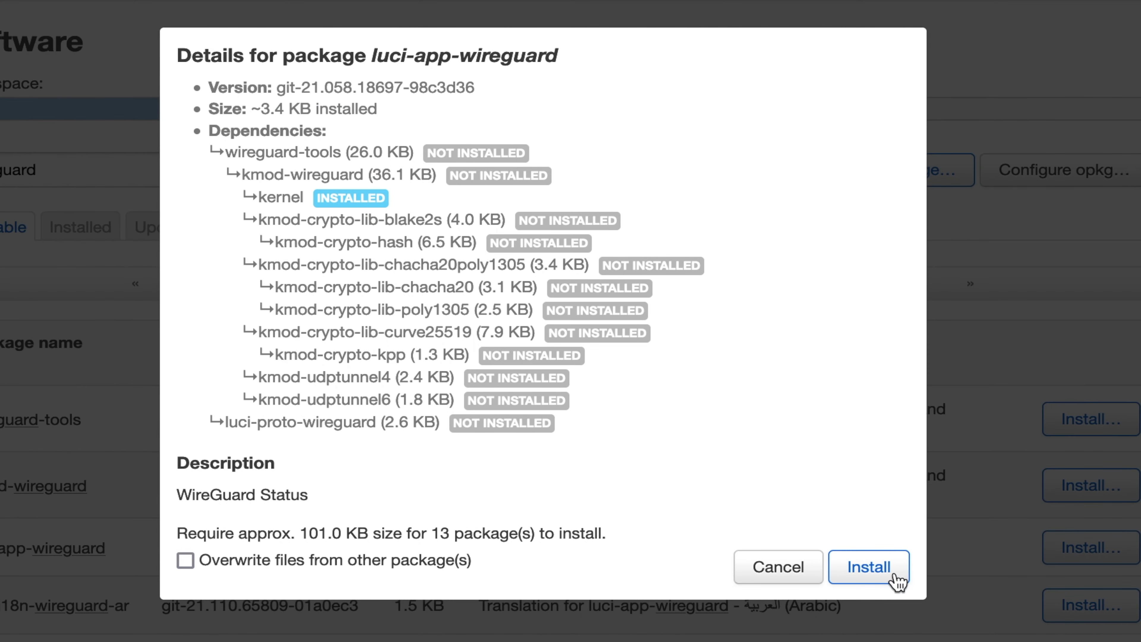
{"action": "left_click", "coordinate": [881, 578]}
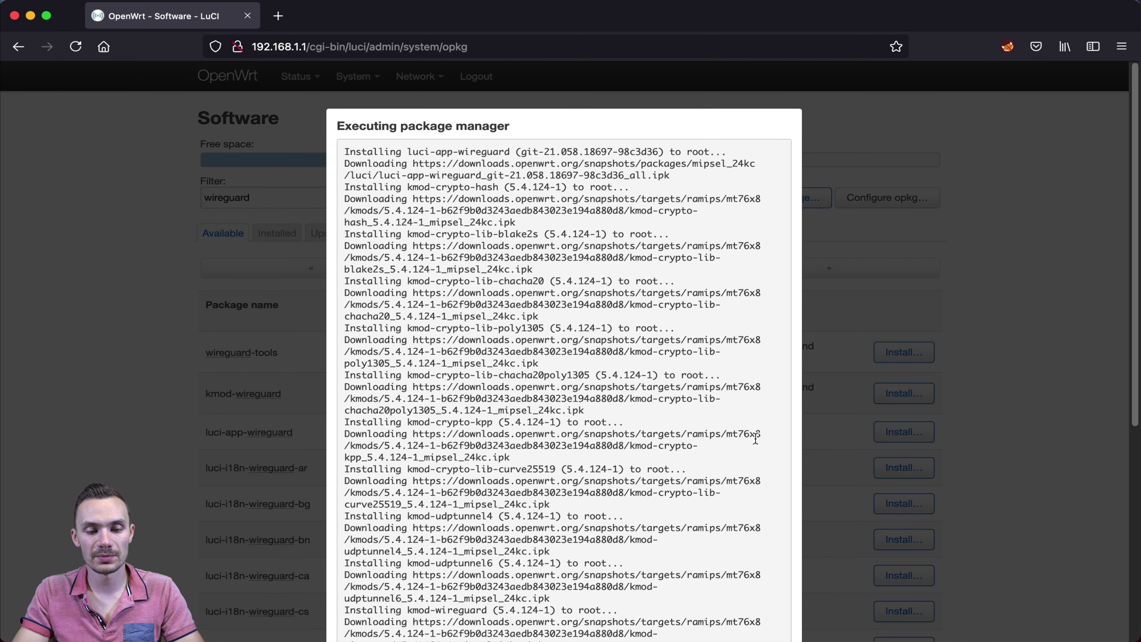
{"action": "scroll", "coordinate": [757, 438], "scroll_direction": "down", "scroll_amount": 10}
{"action": "left_click", "coordinate": [770, 574]}
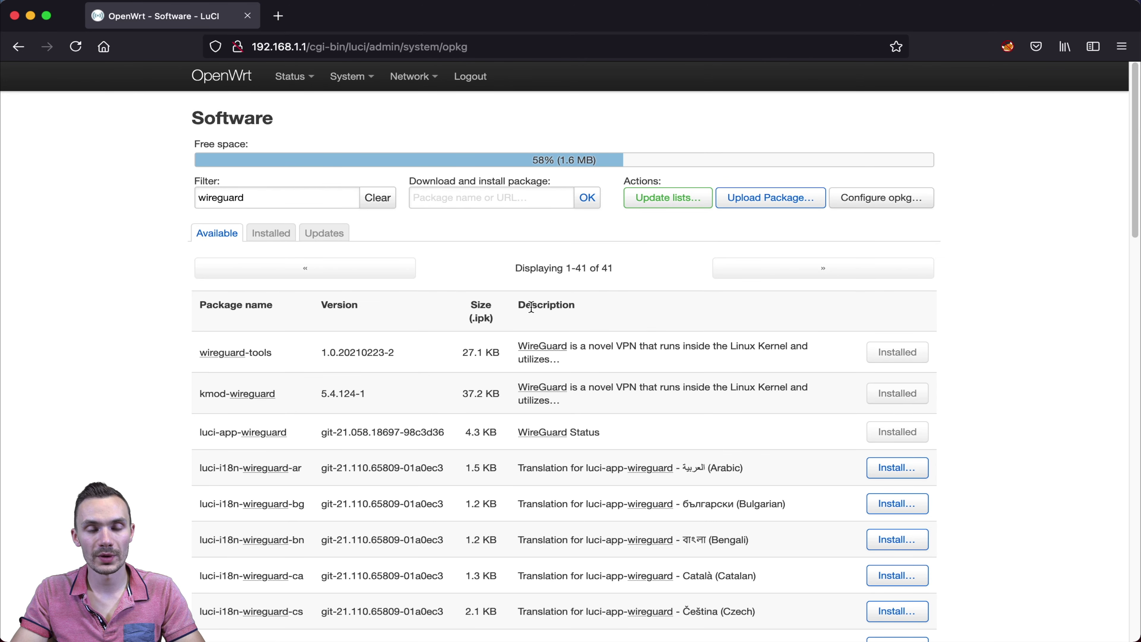
- Reboot the router from System > Reboot
{"action": "mouse_move", "coordinate": [348, 77]}
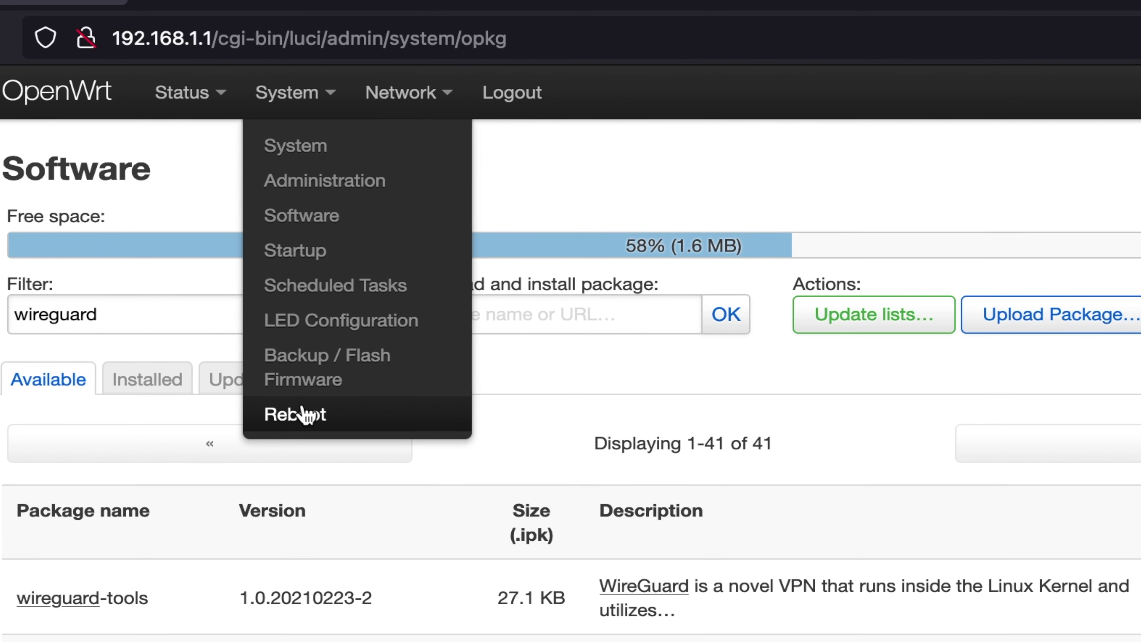
{"action": "left_click", "coordinate": [303, 414]}
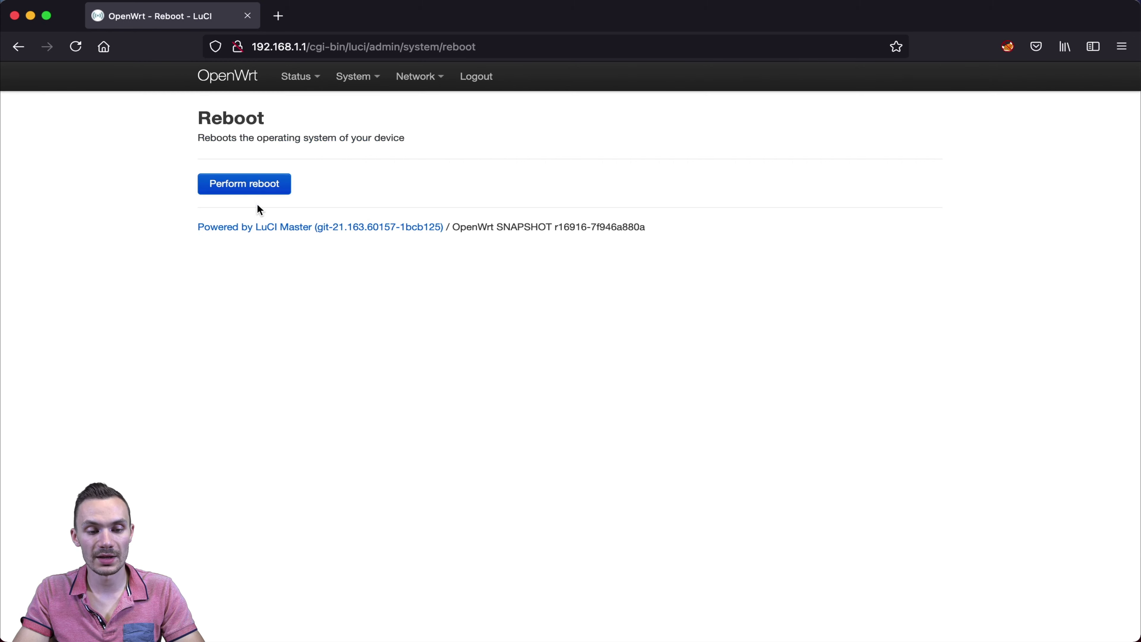
{"action": "left_click", "coordinate": [254, 193]}
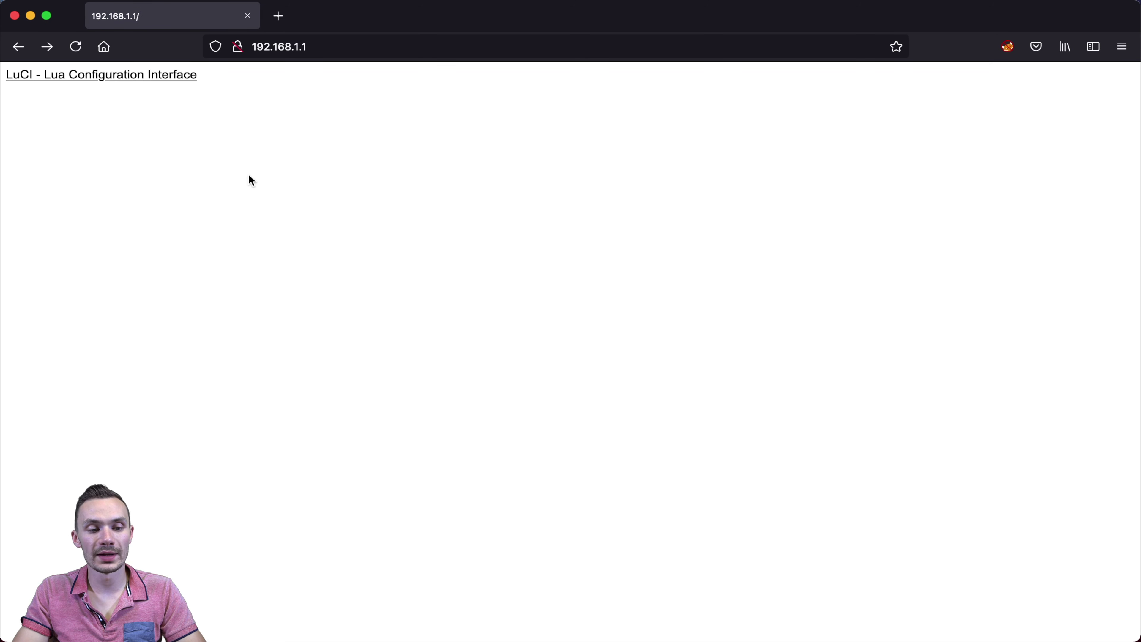
- Log back in to LuCI with the router password, declining to save the login
{"action": "left_click", "coordinate": [138, 80]}
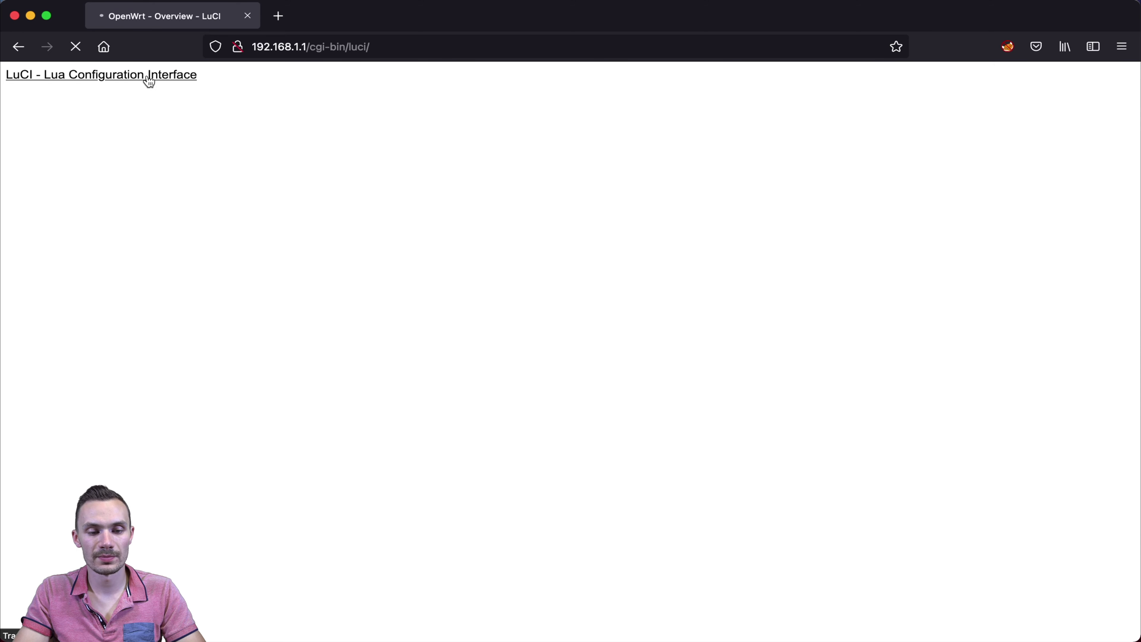
{"action": "type", "text": "••••••••••••"}
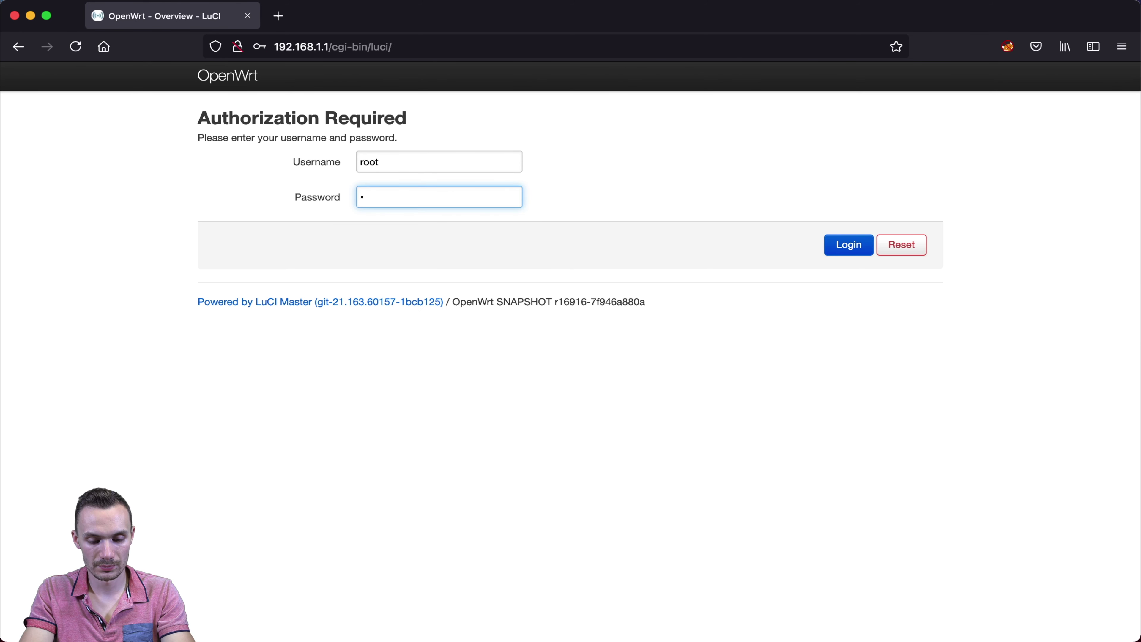
{"action": "key", "text": "Return"}
{"action": "left_click", "coordinate": [430, 246]}
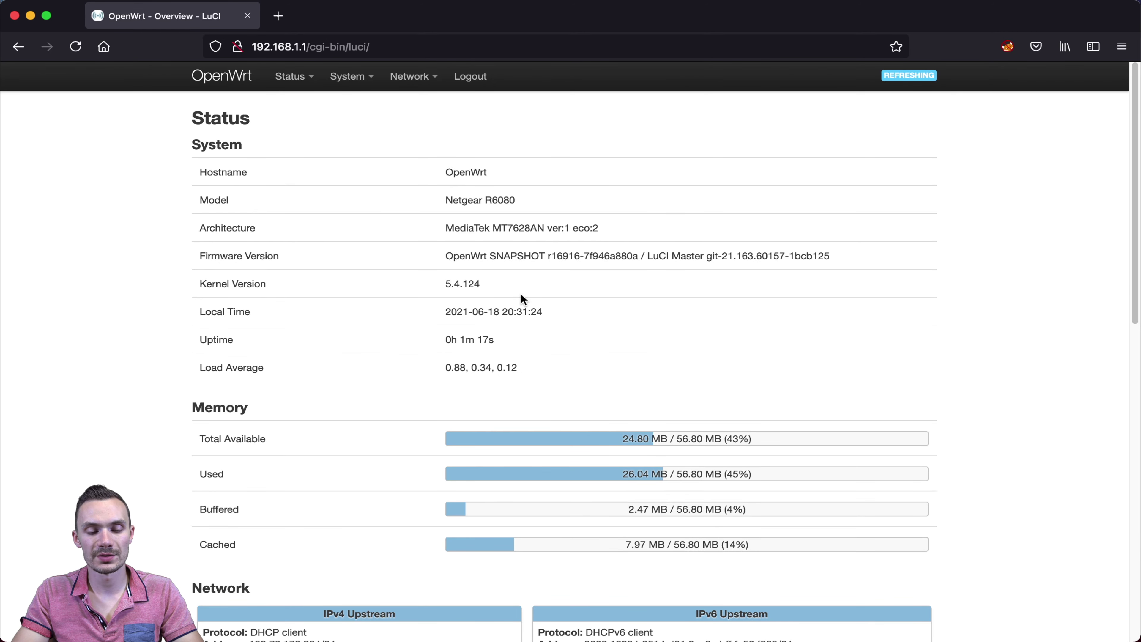
{"action": "mouse_move", "coordinate": [406, 80]}
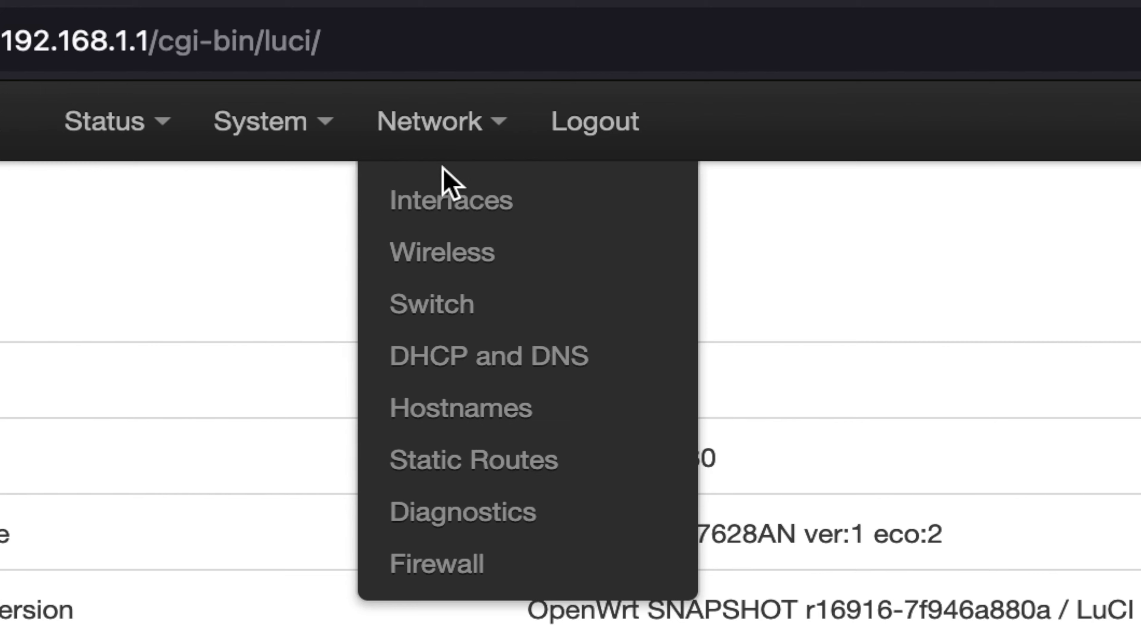
- Add a new interface named wg0 using the WireGuard VPN protocol
{"action": "left_click", "coordinate": [462, 221]}
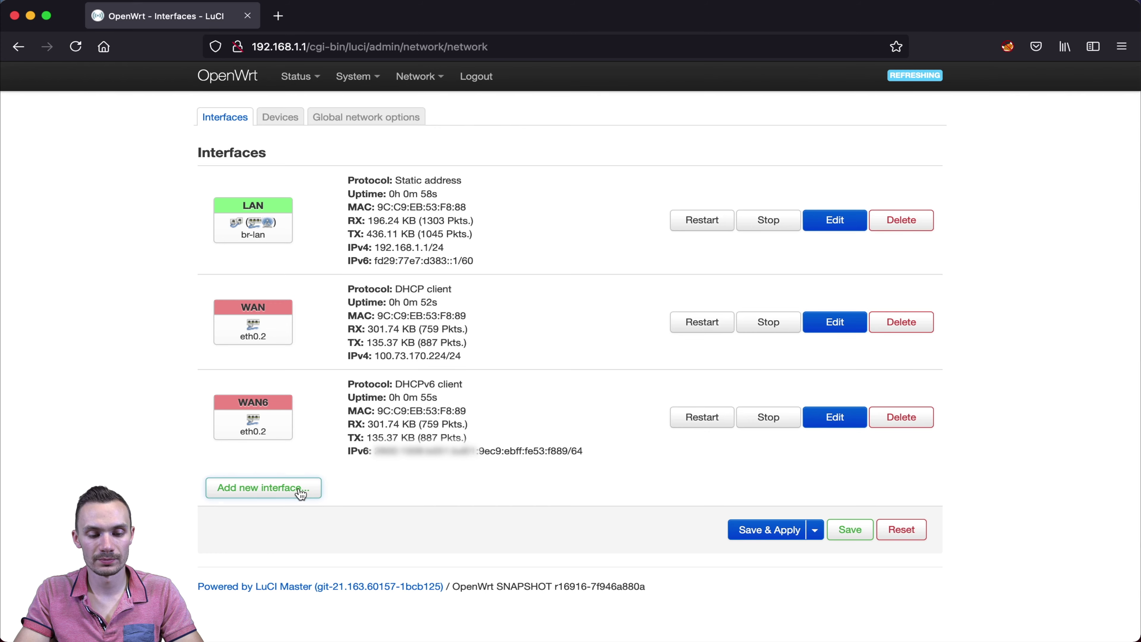
{"action": "left_click", "coordinate": [263, 487]}
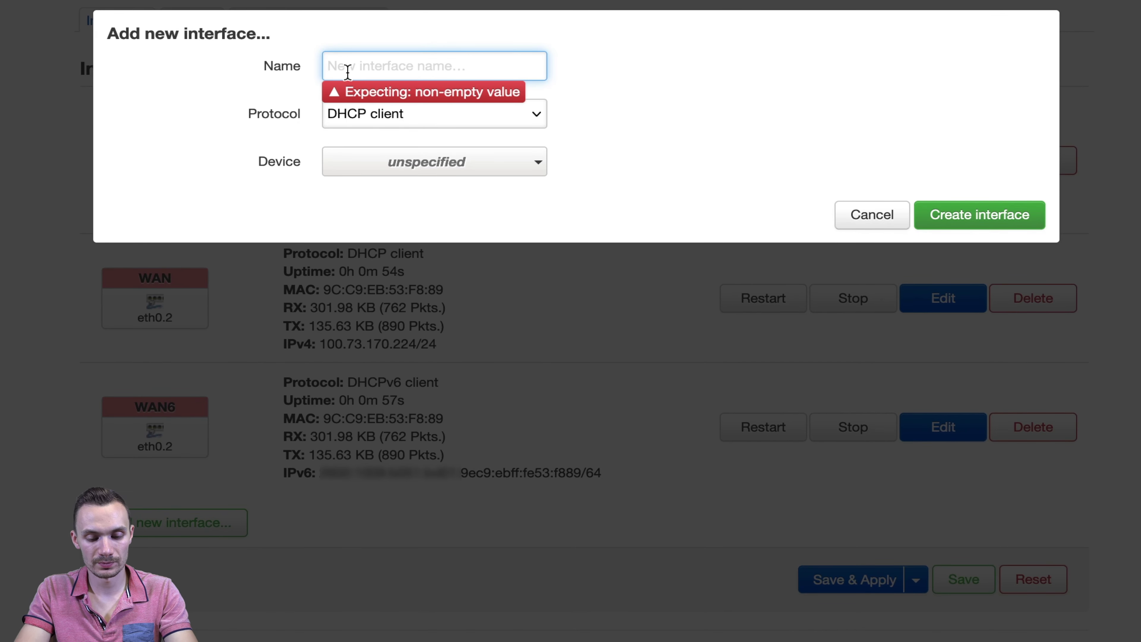
{"action": "type", "text": "wg0"}
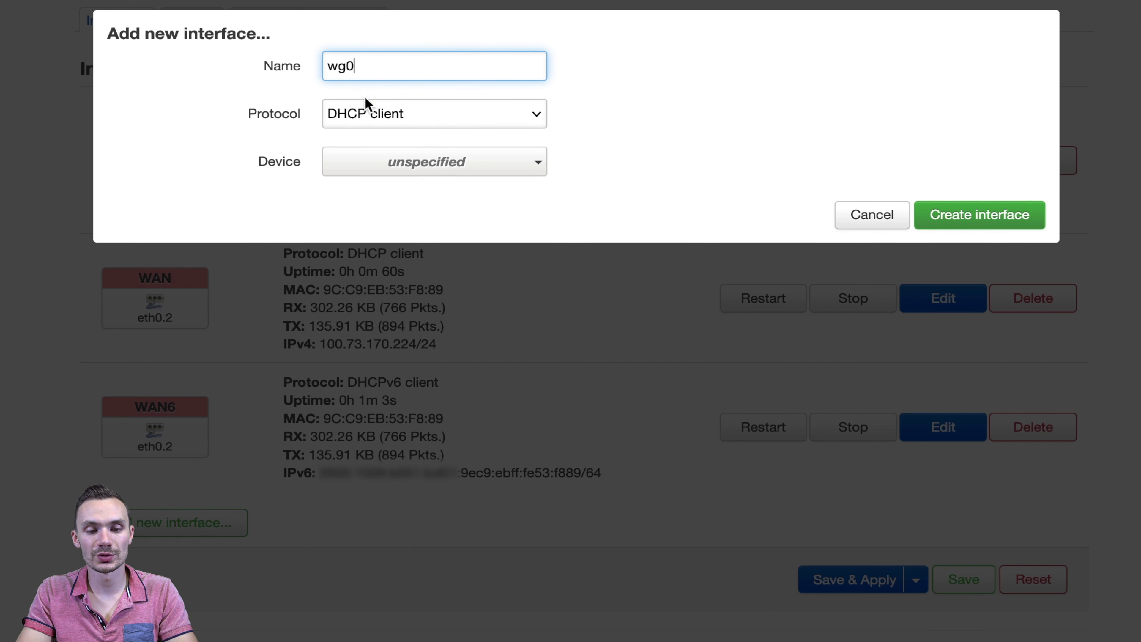
{"action": "left_click", "coordinate": [369, 118]}
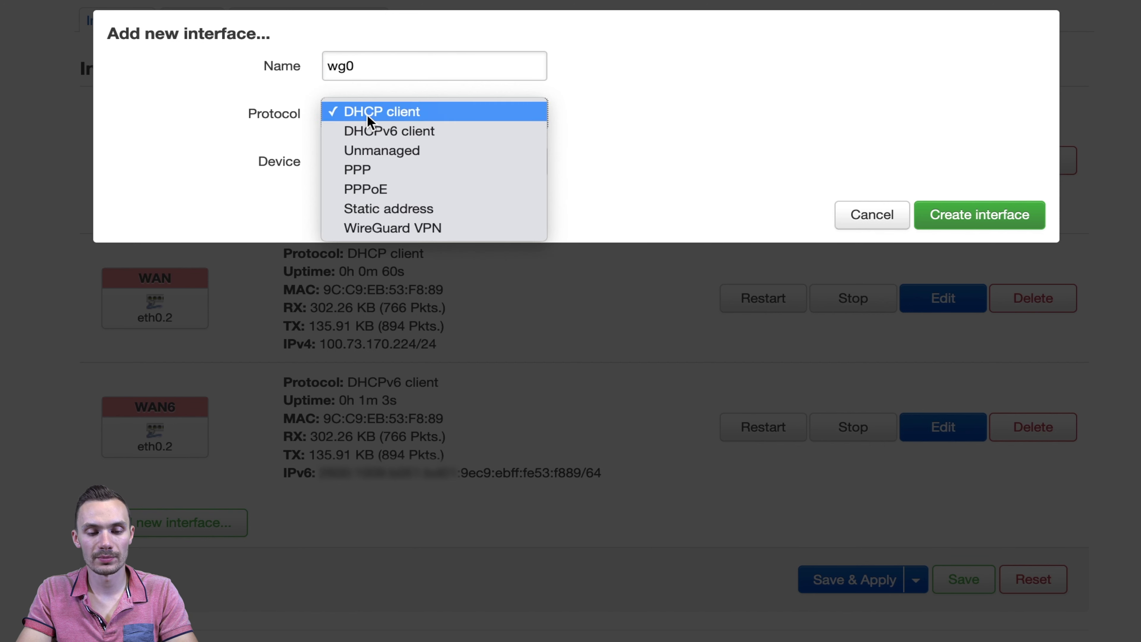
{"action": "left_click", "coordinate": [375, 227]}
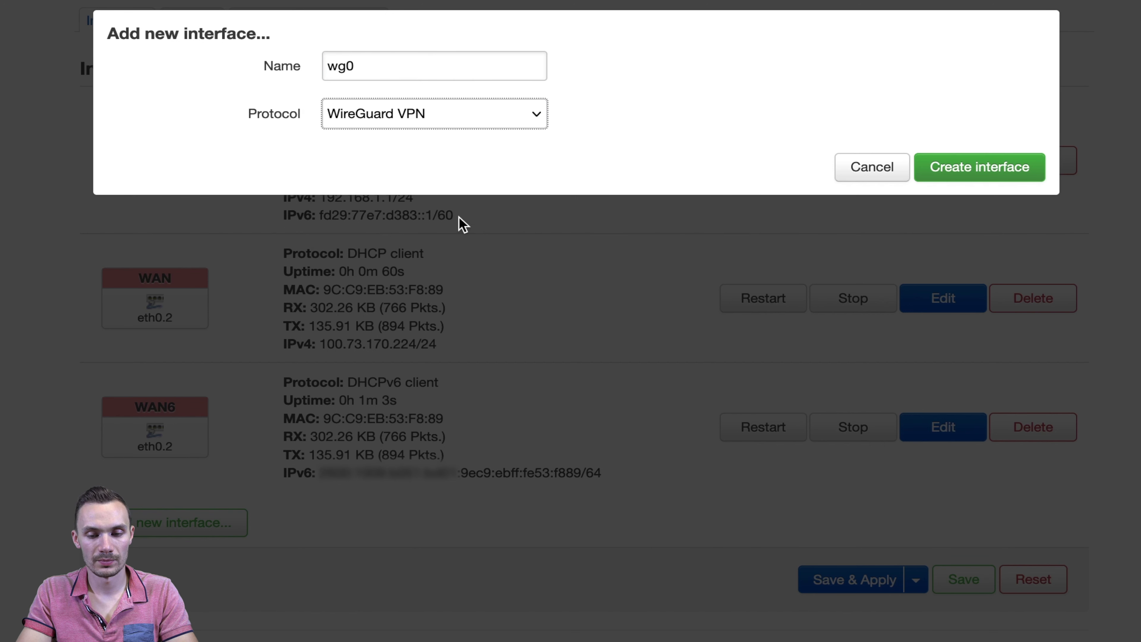
{"action": "left_click", "coordinate": [945, 173]}
{"action": "left_click", "coordinate": [417, 283]}
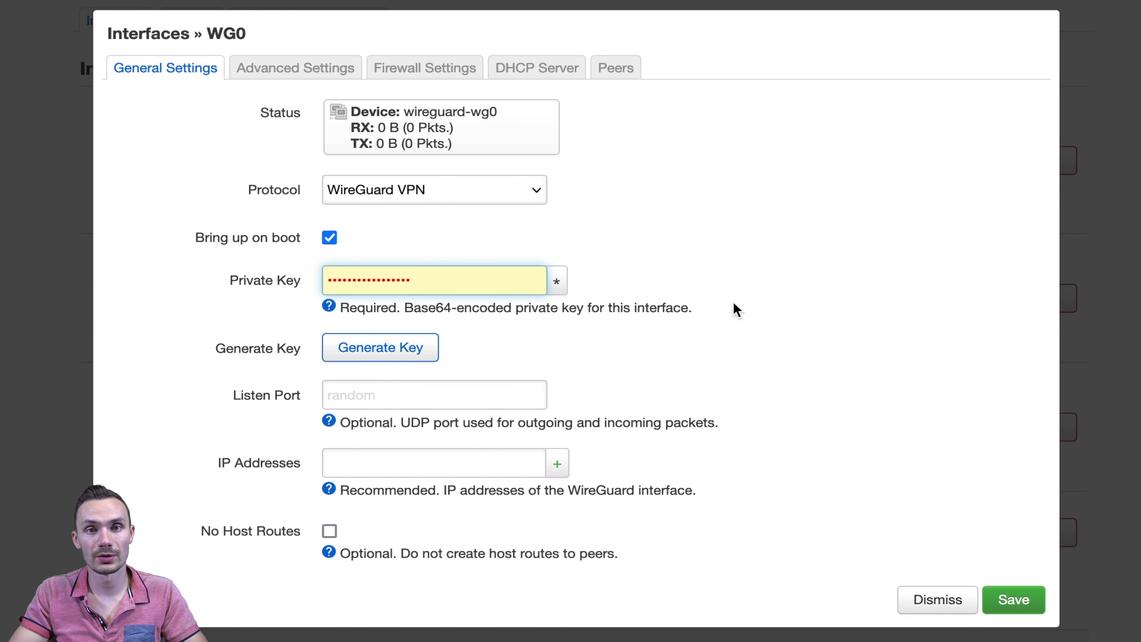
- Replace wg0's autofilled private key with the PrivateKey from mlvd-rs3.conf
{"action": "key", "text": "super+Tab"}
{"action": "scroll", "coordinate": [791, 493], "scroll_direction": "up", "scroll_amount": 3}
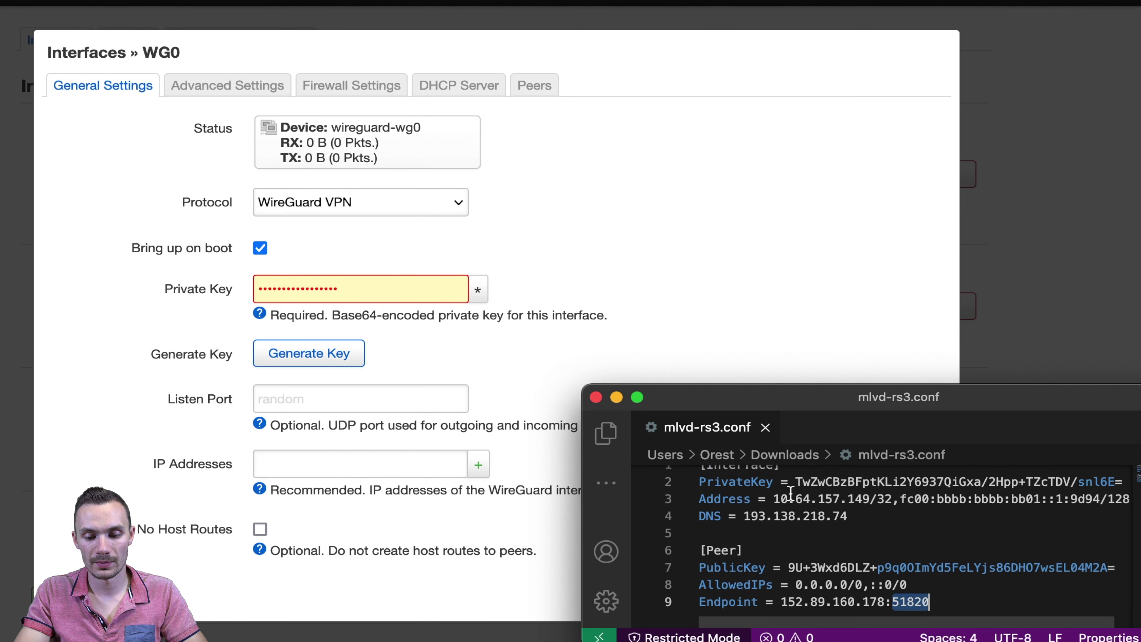
{"action": "scroll", "coordinate": [791, 493], "scroll_direction": "up", "scroll_amount": 1}
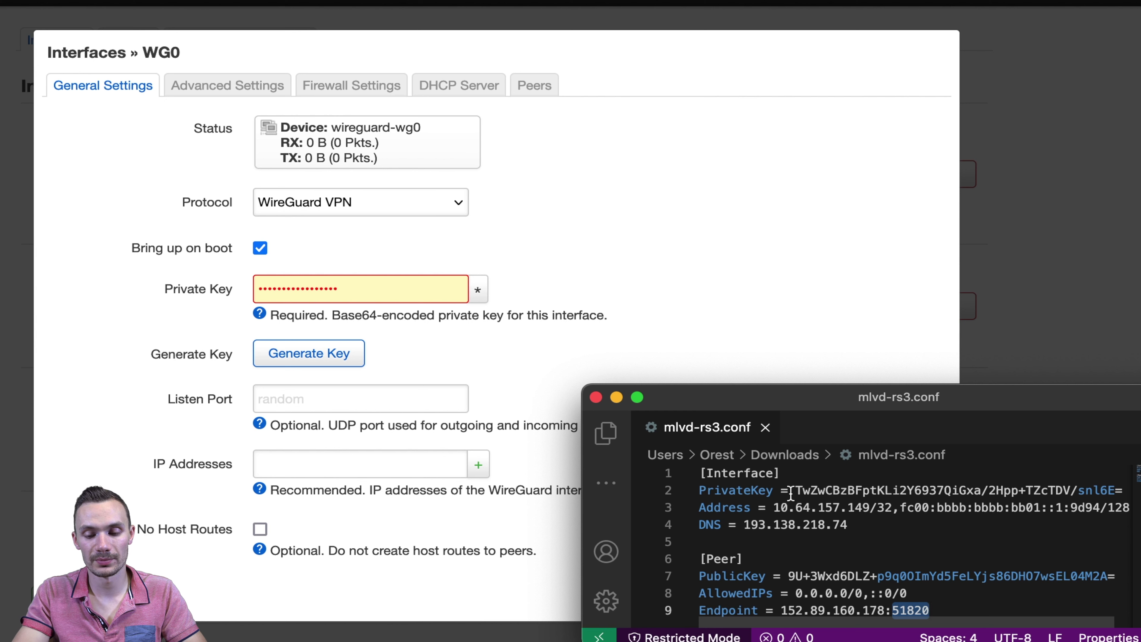
{"action": "left_click_drag", "start_coordinate": [791, 493], "coordinate": [1121, 491]}
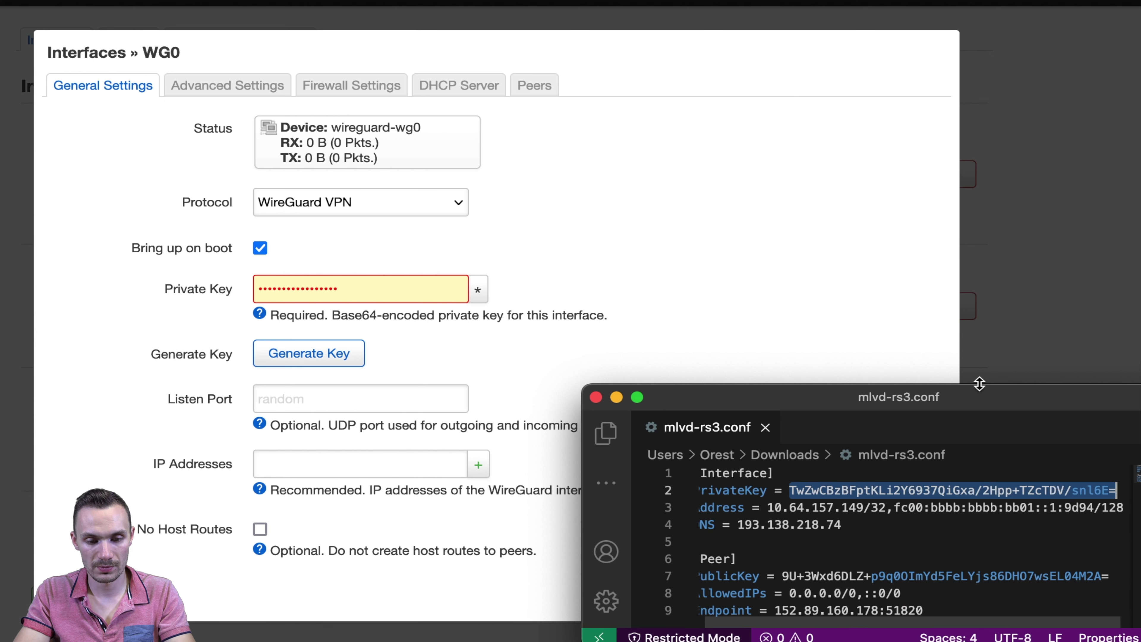
{"action": "left_click", "coordinate": [376, 293]}
{"action": "key", "text": "super+a"}
{"action": "key", "text": "BackSpace"}
{"action": "key", "text": "super+v"}
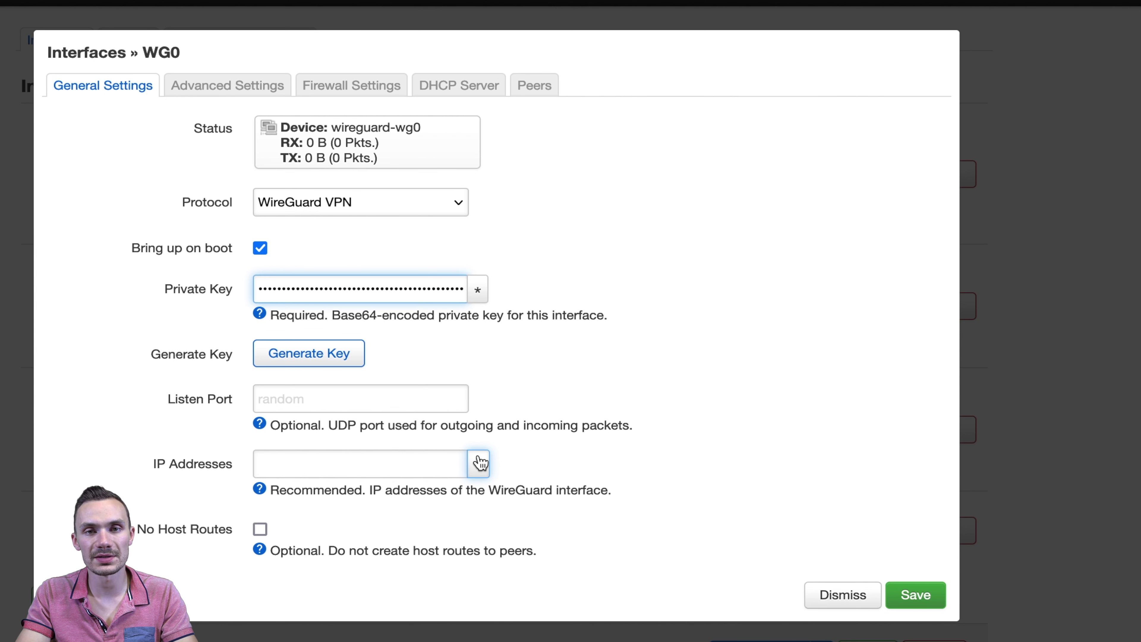
- Add IP addresses 10.64.157.149/32 and fc00:bbbb:bbbb:bb01::1:9d94/128 copied from the config
{"action": "key", "text": "super+Tab"}
{"action": "left_click_drag", "start_coordinate": [689, 502], "coordinate": [819, 502]}
{"action": "key", "text": "super+c"}
{"action": "key", "text": "super+Tab"}
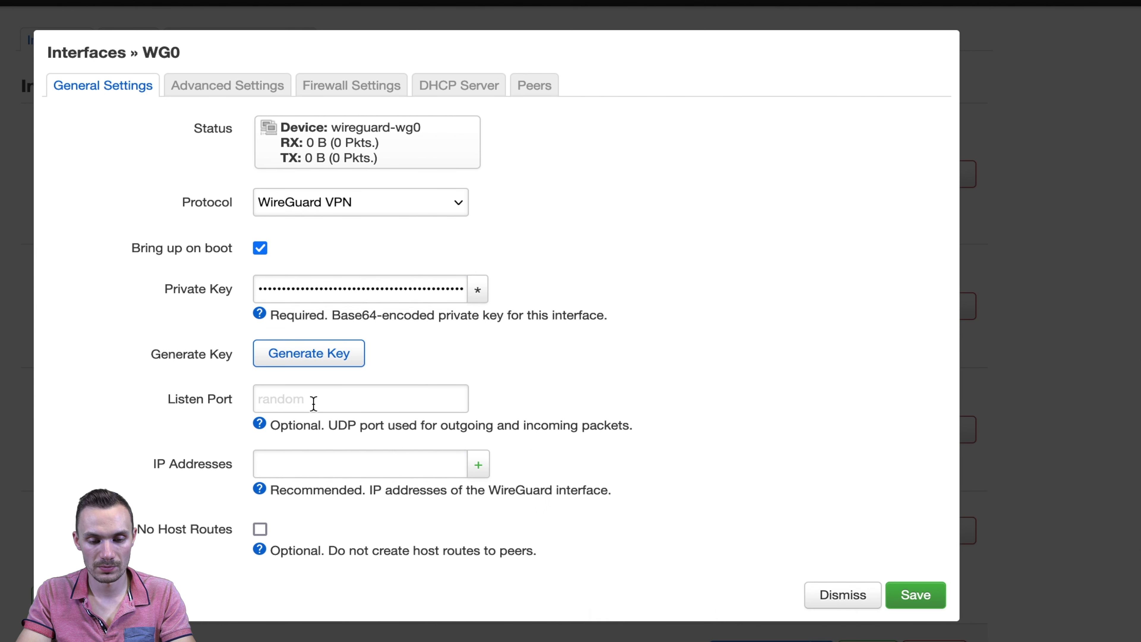
{"action": "left_click", "coordinate": [314, 464]}
{"action": "key", "text": "super+v"}
{"action": "key", "text": "Return"}
{"action": "key", "text": "super+Tab"}
{"action": "left_click_drag", "start_coordinate": [893, 509], "coordinate": [1123, 510]}
{"action": "key", "text": "super+c"}
{"action": "key", "text": "super+Tab"}
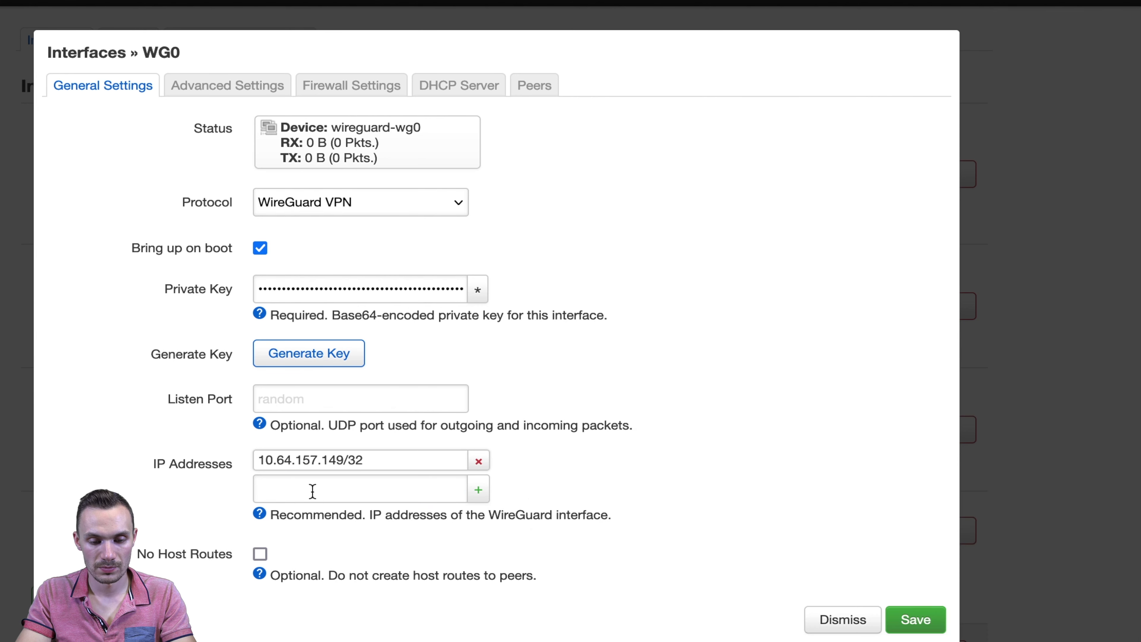
{"action": "left_click", "coordinate": [313, 491]}
{"action": "key", "text": "super+v"}
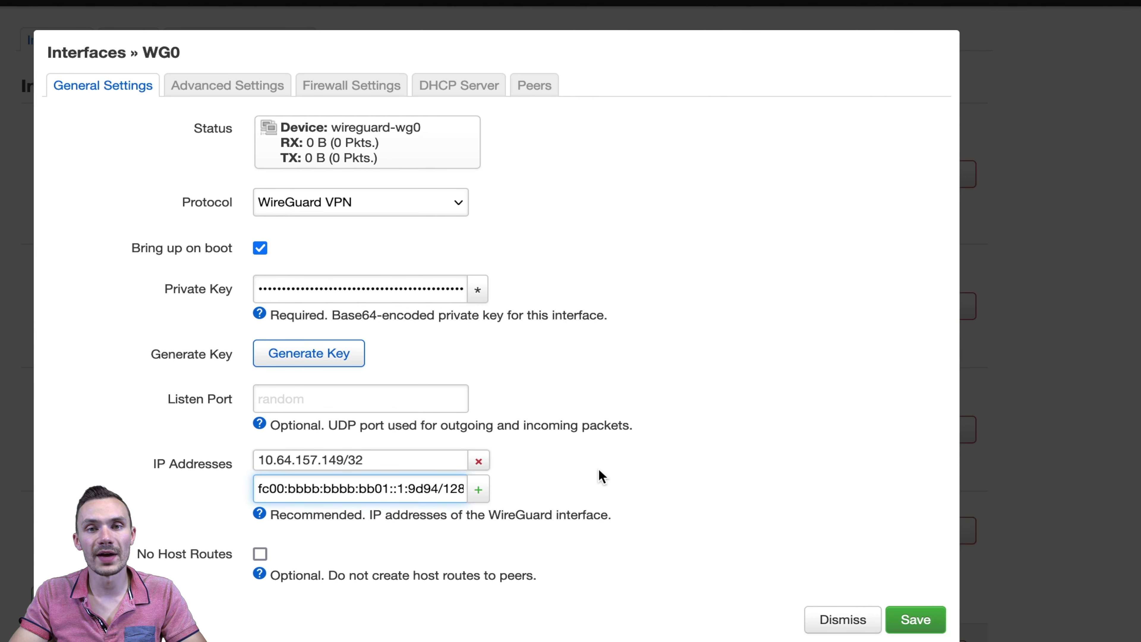
{"action": "left_click", "coordinate": [219, 86]}
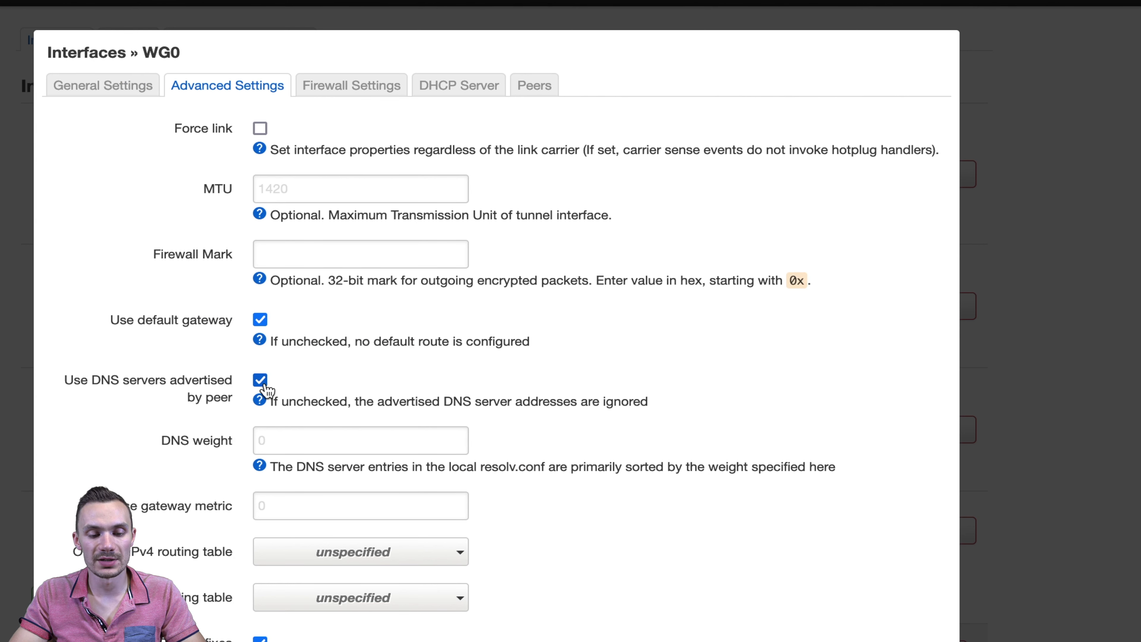
- Disable peer-advertised DNS on wg0 and set custom DNS server 193.138.218.74
{"action": "left_click", "coordinate": [260, 380]}
{"action": "left_click", "coordinate": [886, 634]}
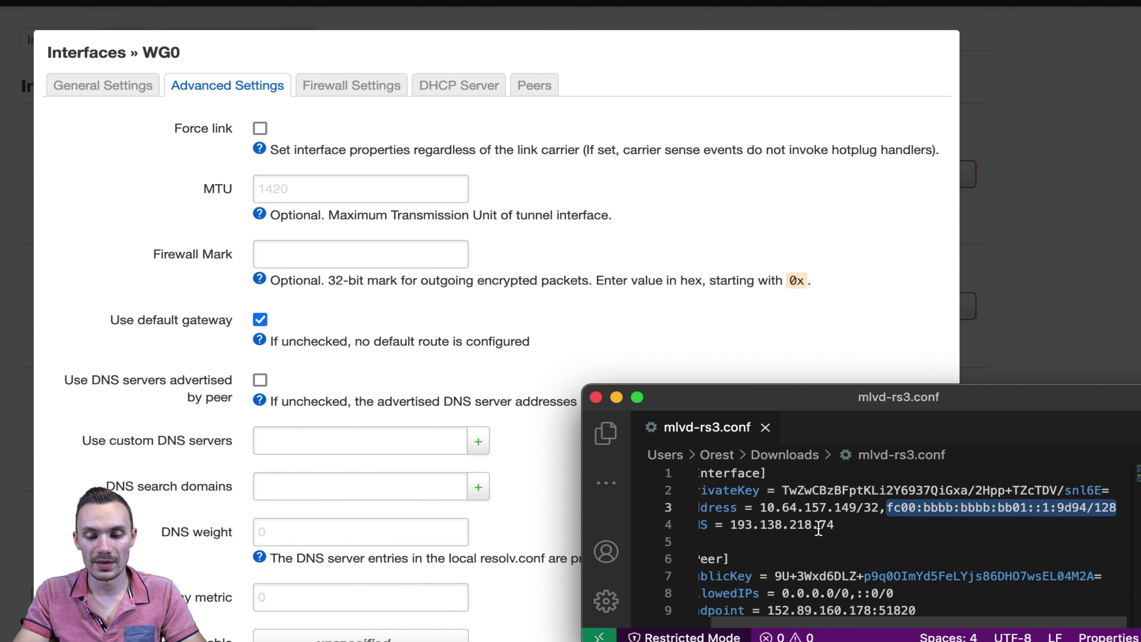
{"action": "scroll", "coordinate": [819, 529], "scroll_direction": "left", "scroll_amount": 2}
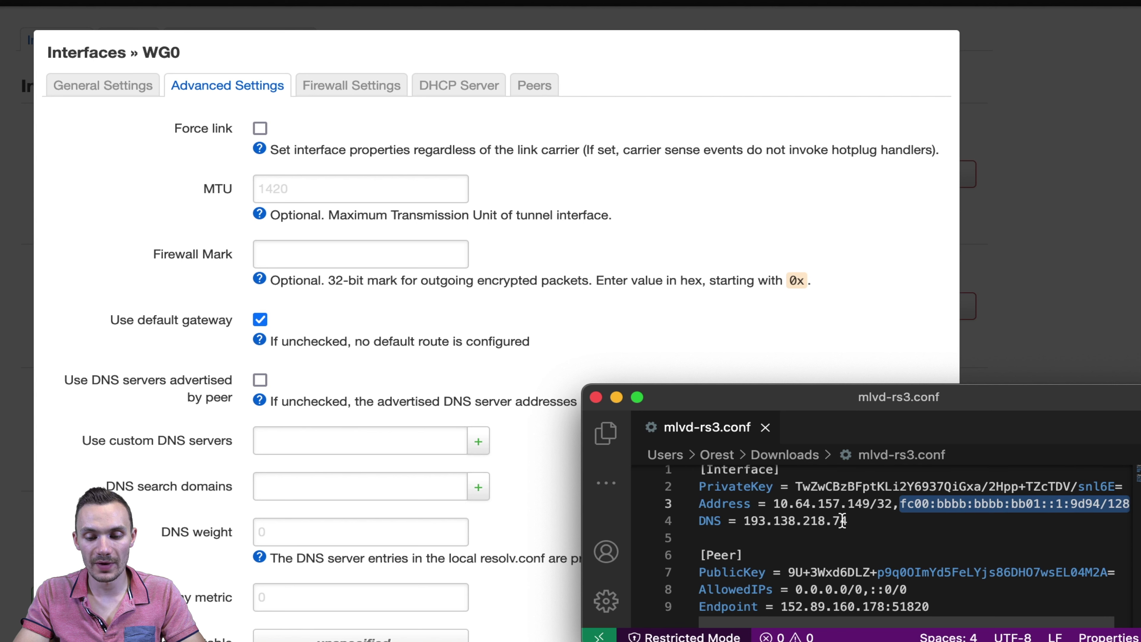
{"action": "left_click_drag", "start_coordinate": [856, 521], "coordinate": [743, 522]}
{"action": "left_click", "coordinate": [270, 436]}
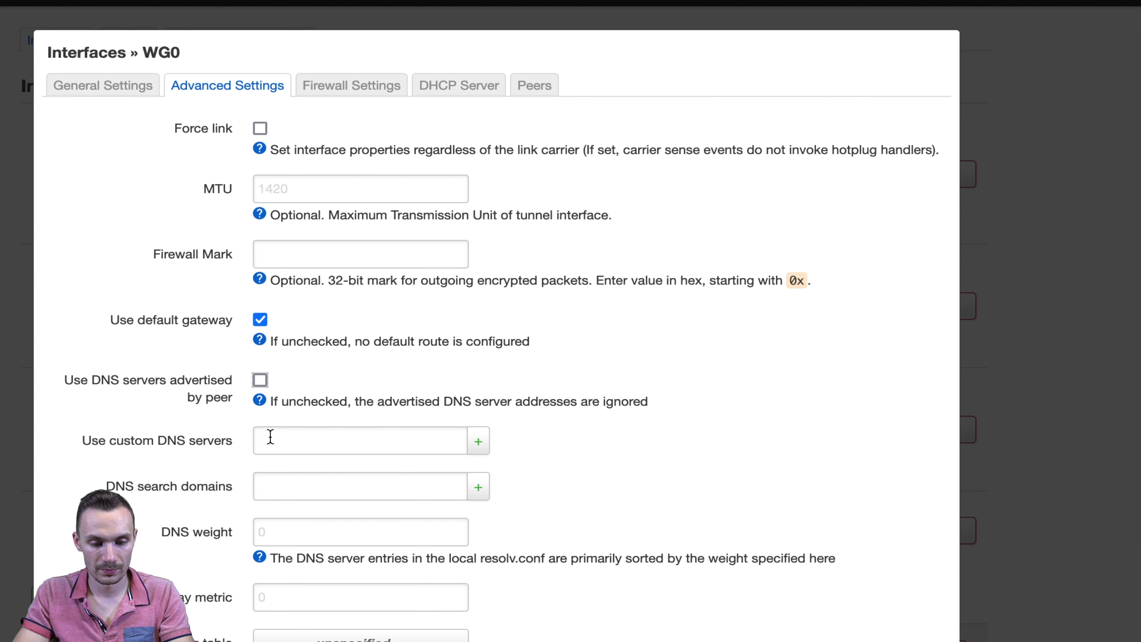
{"action": "left_click", "coordinate": [271, 436]}
{"action": "key", "text": "super+v"}
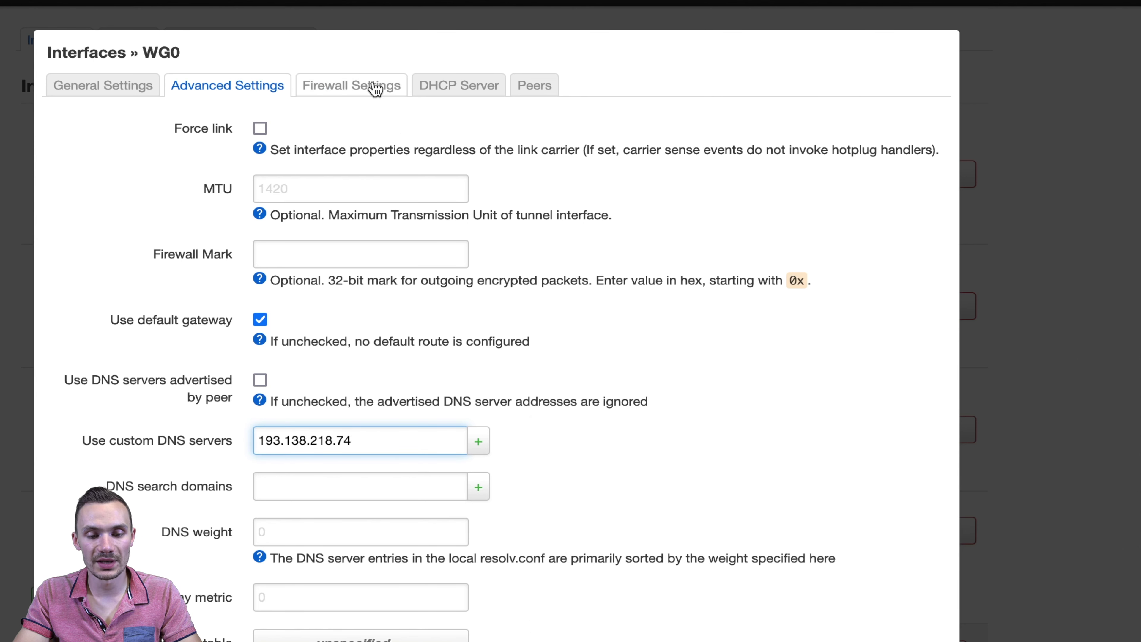
- Assign wg0 to a new custom firewall zone named wg0
{"action": "left_click", "coordinate": [375, 89]}
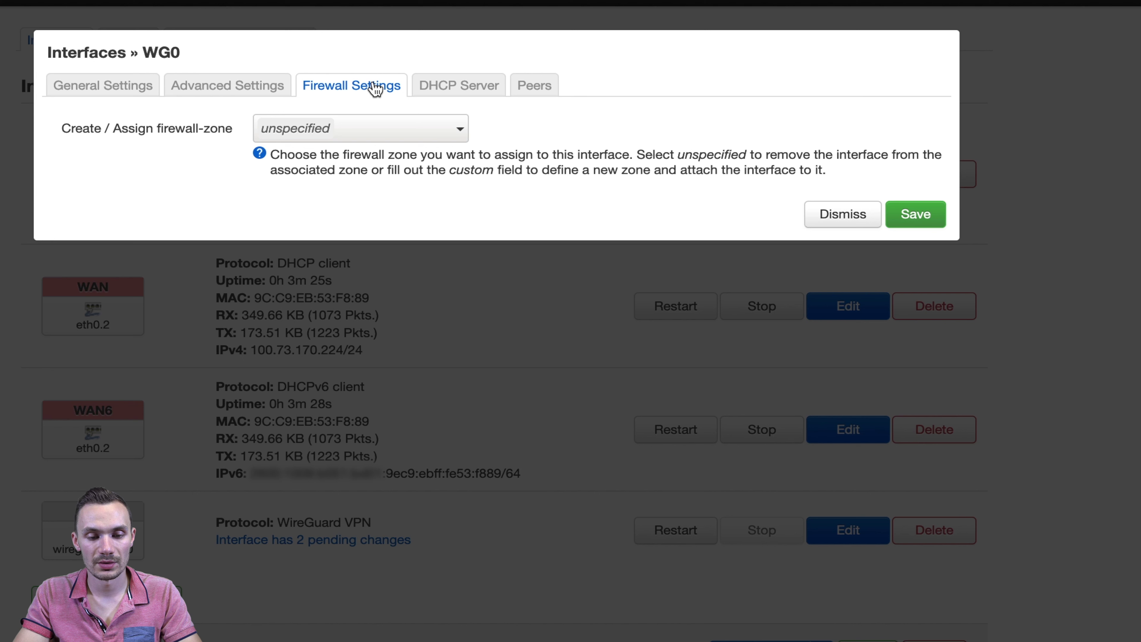
{"action": "left_click", "coordinate": [346, 134]}
{"action": "left_click", "coordinate": [316, 252]}
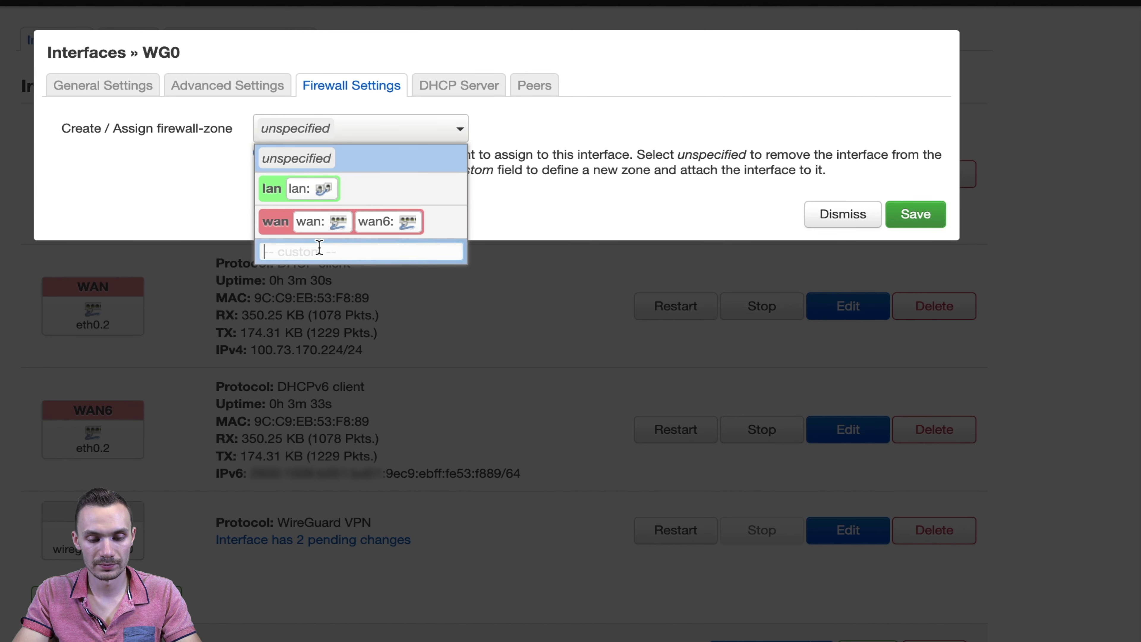
{"action": "type", "text": "wg0"}
{"action": "key", "text": "Return"}
{"action": "left_click", "coordinate": [531, 90]}
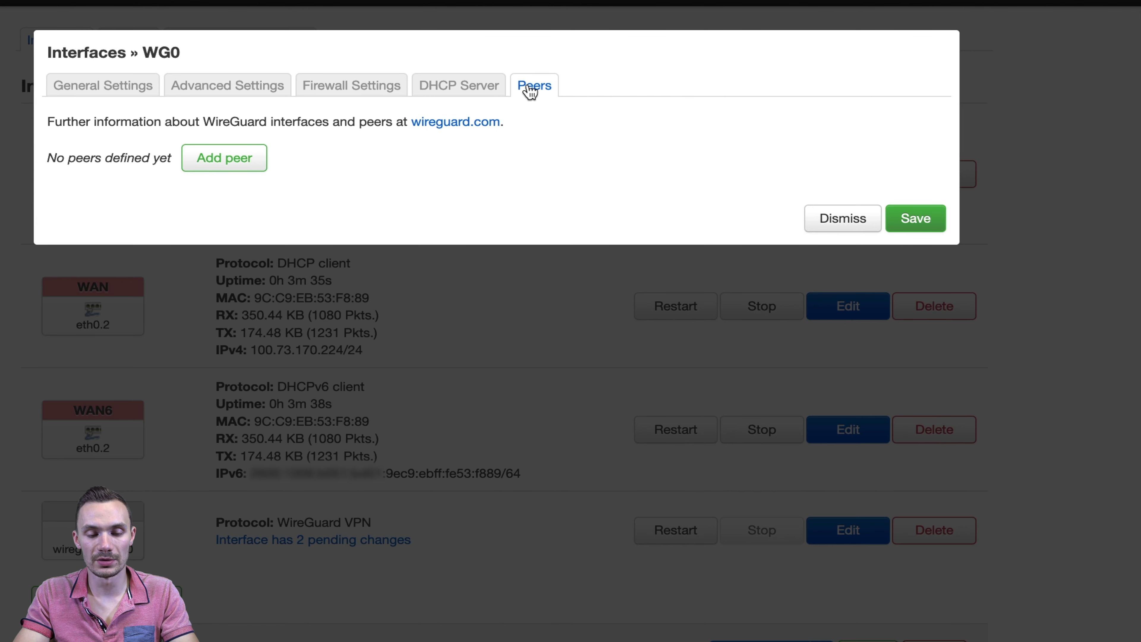
- Add a peer described 'Belgrade' with the public key copied from the config
{"action": "left_click", "coordinate": [226, 158]}
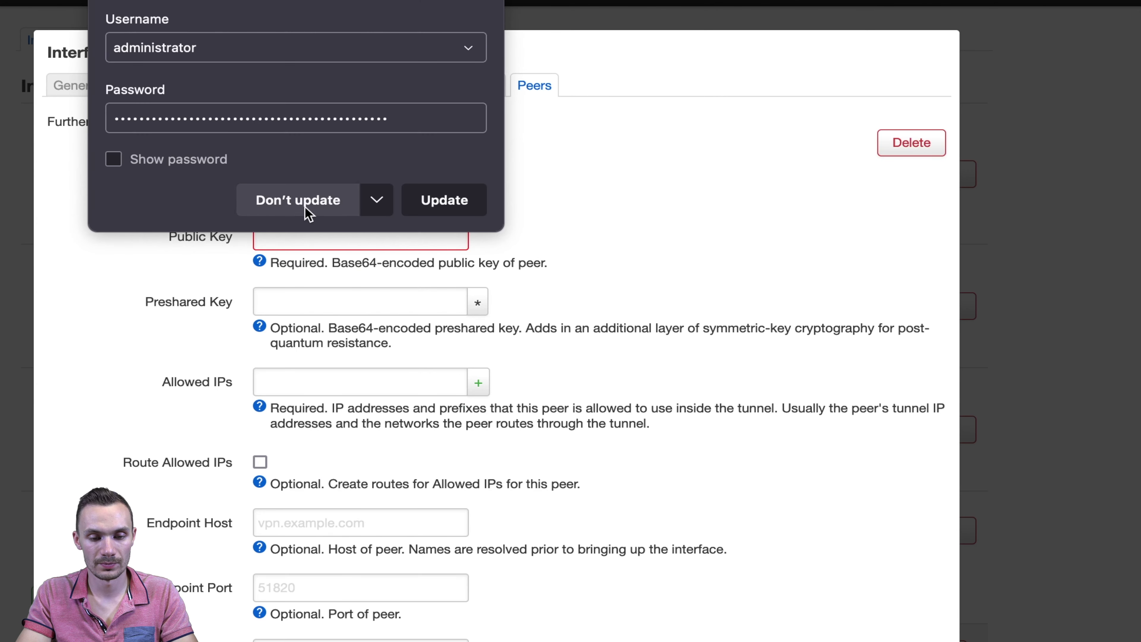
{"action": "left_click", "coordinate": [298, 200]}
{"action": "left_click", "coordinate": [315, 176]}
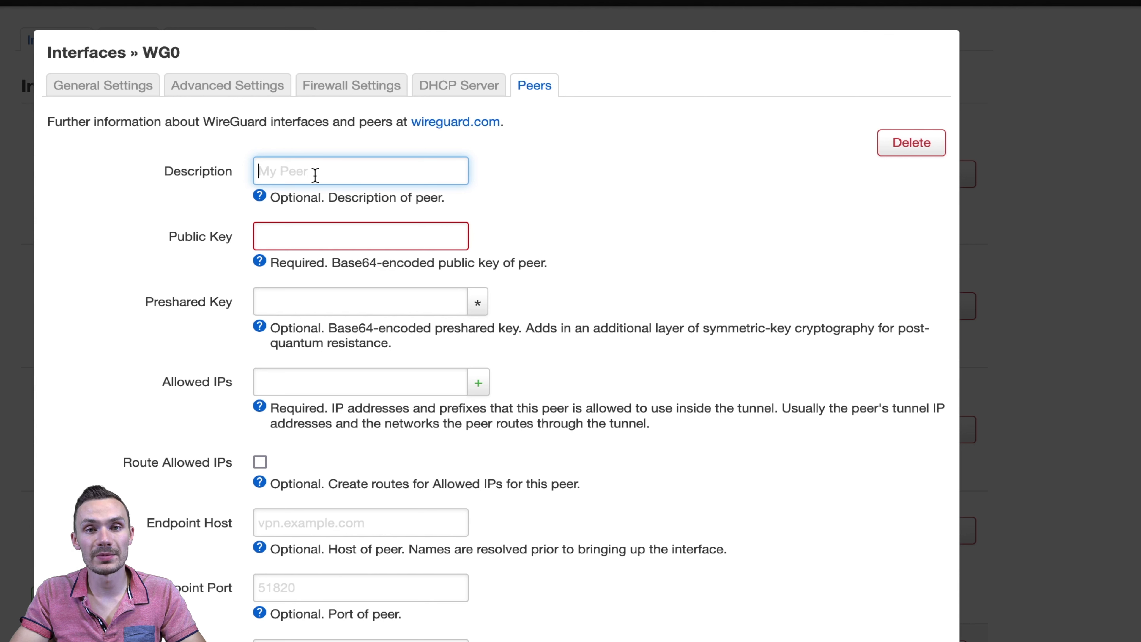
{"action": "type", "text": "Belgrade"}
{"action": "key", "text": "Tab"}
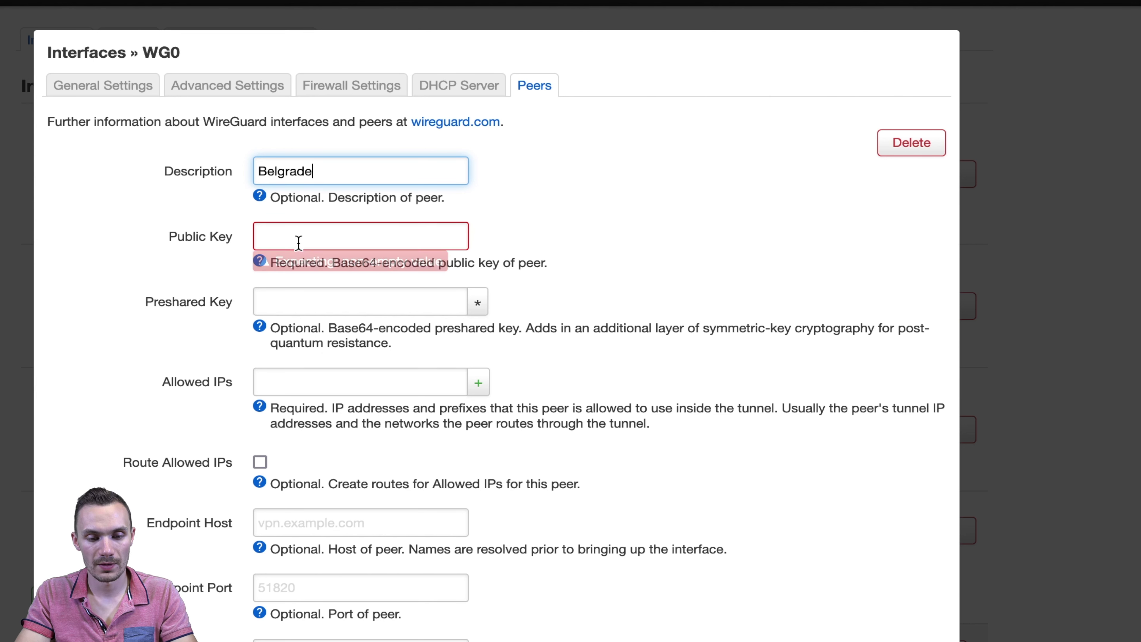
{"action": "key", "text": "super+Tab"}
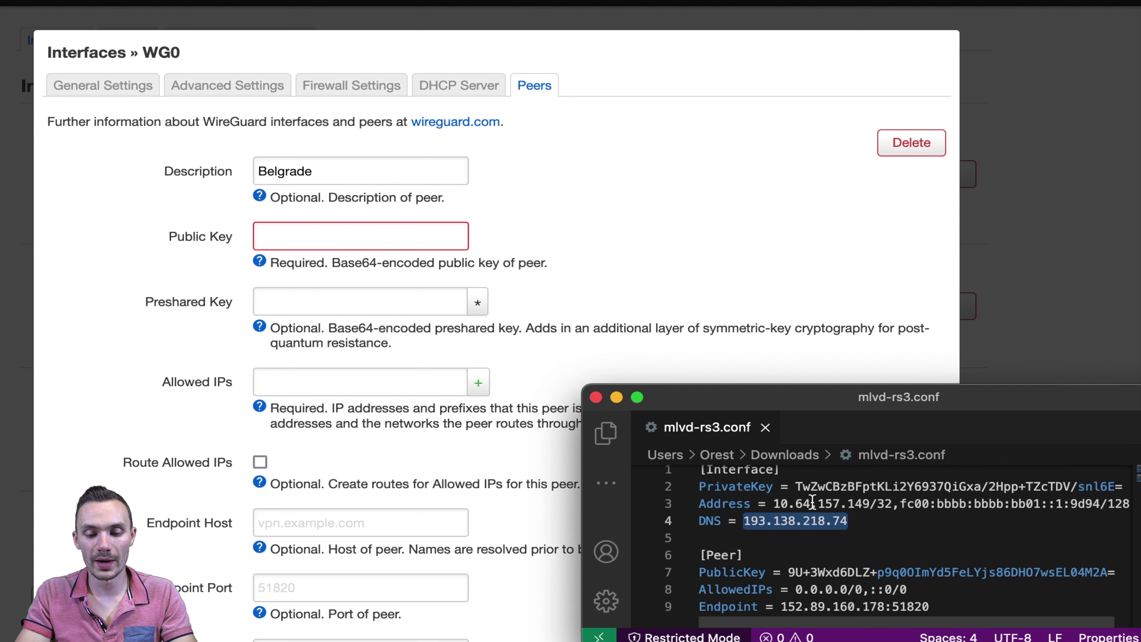
{"action": "left_click_drag", "start_coordinate": [789, 572], "coordinate": [1118, 573]}
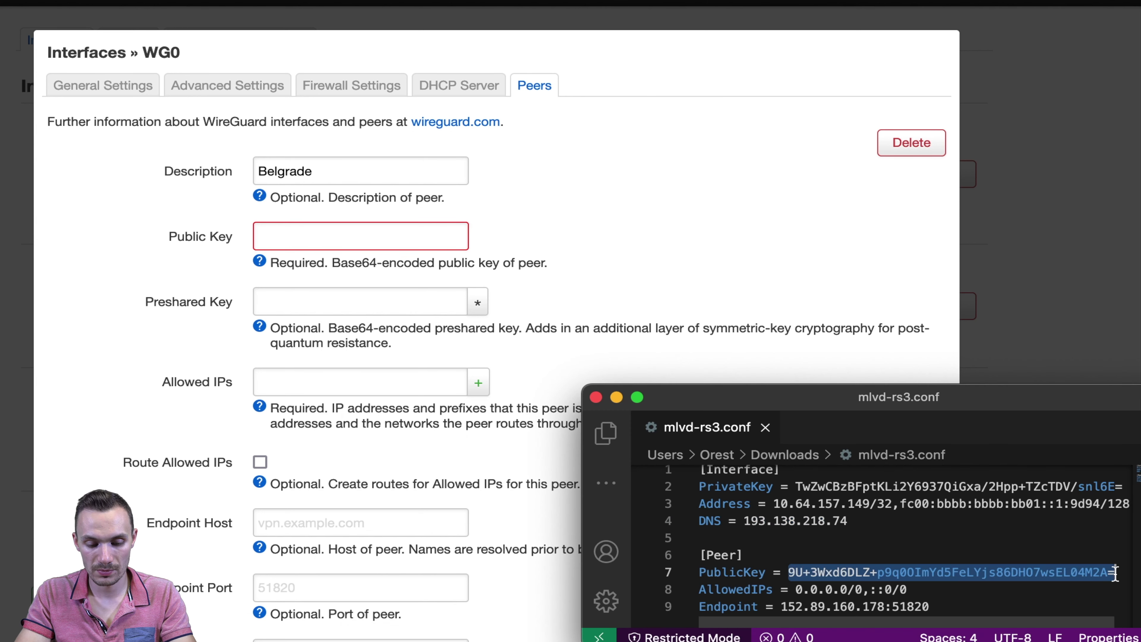
{"action": "key", "text": "super+c"}
{"action": "key", "text": "super+Tab"}
{"action": "key", "text": "super+v"}
- Set the peer's Allowed IPs to 0.0.0.0/0 and ::0/0
{"action": "left_click", "coordinate": [315, 387]}
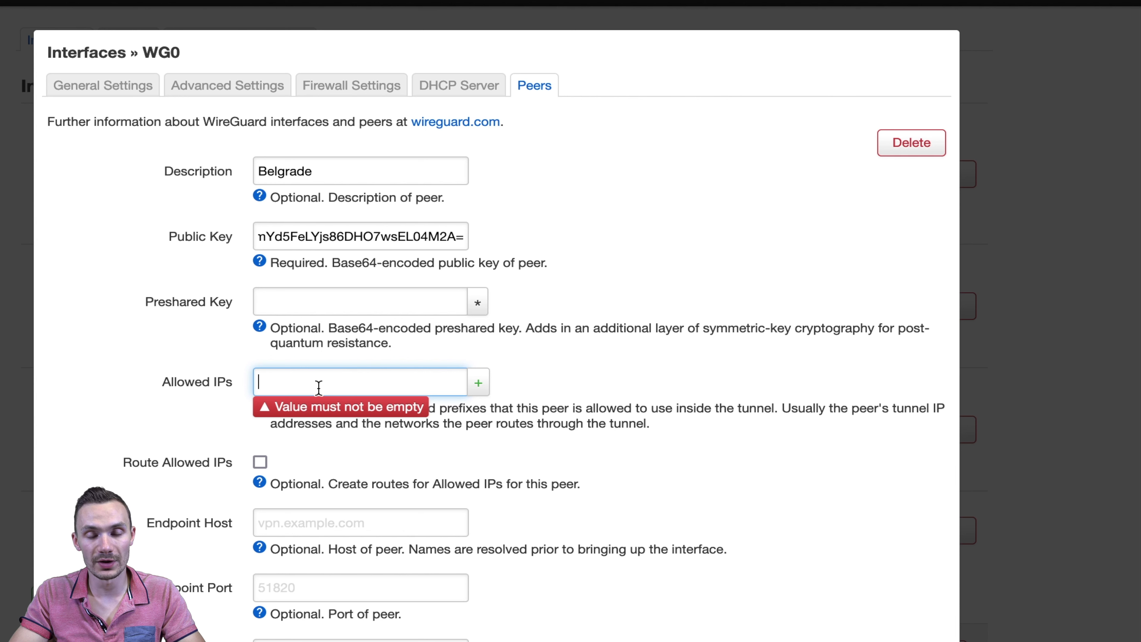
{"action": "key", "text": "super+Tab"}
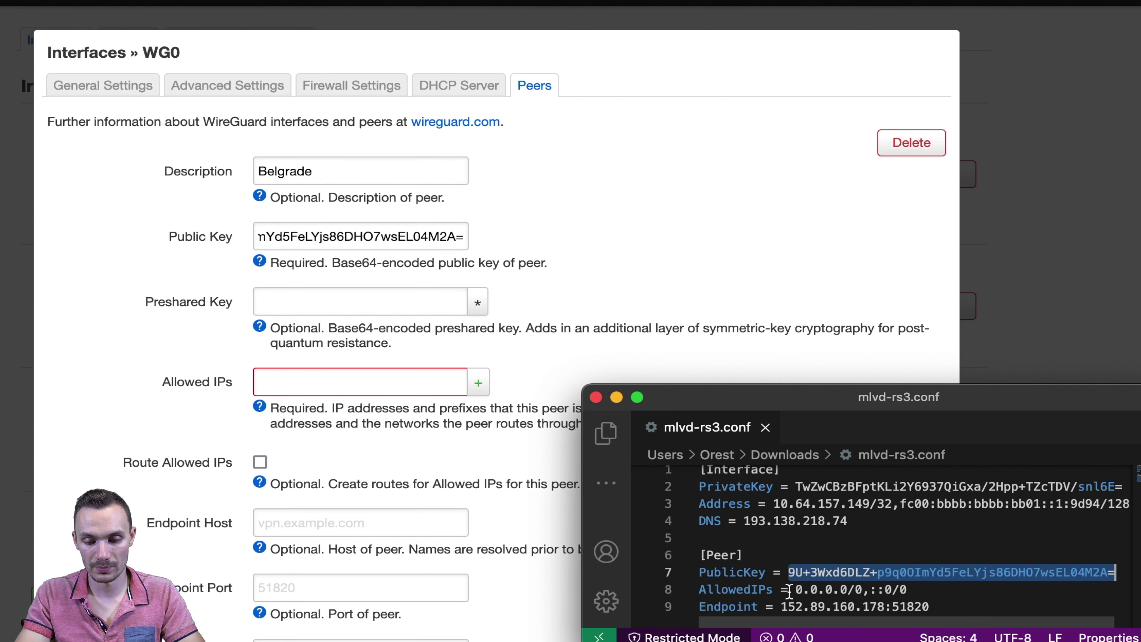
{"action": "left_click_drag", "start_coordinate": [792, 590], "coordinate": [865, 590]}
{"action": "key", "text": "super+c"}
{"action": "key", "text": "super+Tab"}
{"action": "key", "text": "super+v"}
{"action": "left_click", "coordinate": [478, 383]}
{"action": "key", "text": "super+Tab"}
{"action": "key", "text": "Right"}
{"action": "key", "text": "Right"}
{"action": "key", "text": "shift+super+Right"}
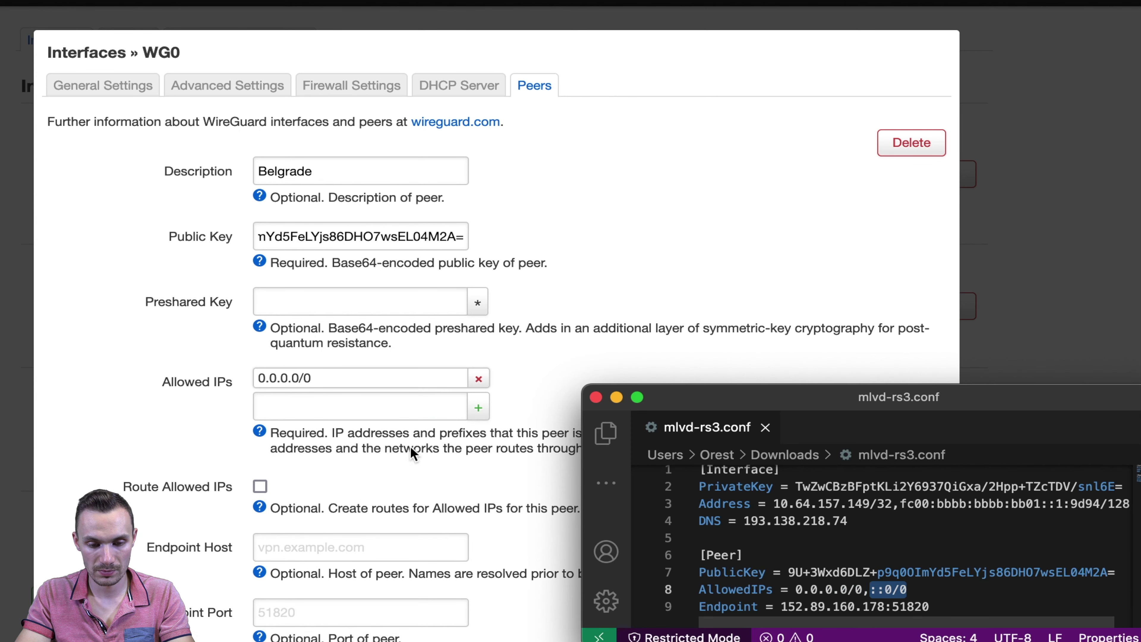
{"action": "key", "text": "super+c"}
{"action": "key", "text": "super+Tab"}
{"action": "key", "text": "super+v"}
{"action": "scroll", "coordinate": [264, 391], "scroll_direction": "down", "scroll_amount": 3}
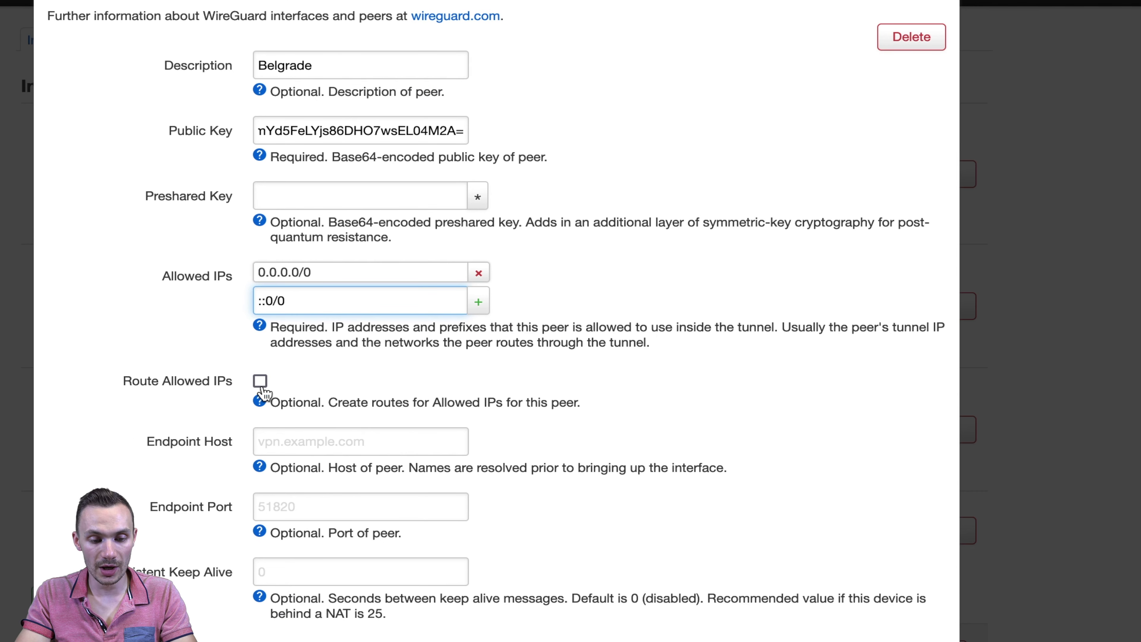
- Enable Route Allowed IPs and set Endpoint Host to 152.89.160.178
{"action": "left_click", "coordinate": [260, 381]}
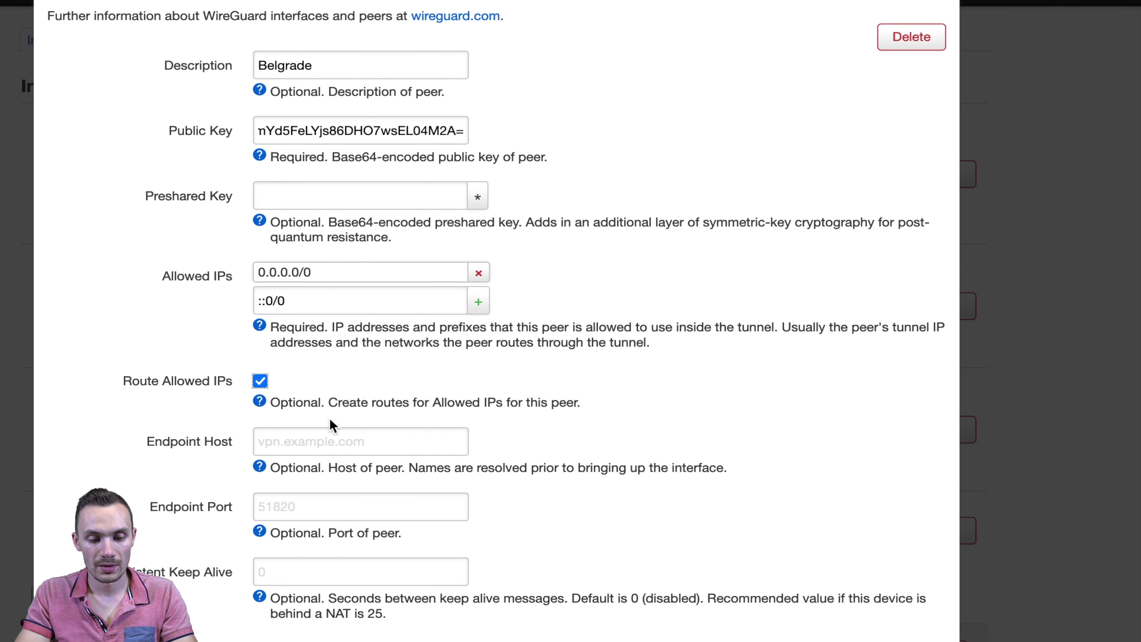
{"action": "left_click", "coordinate": [334, 432]}
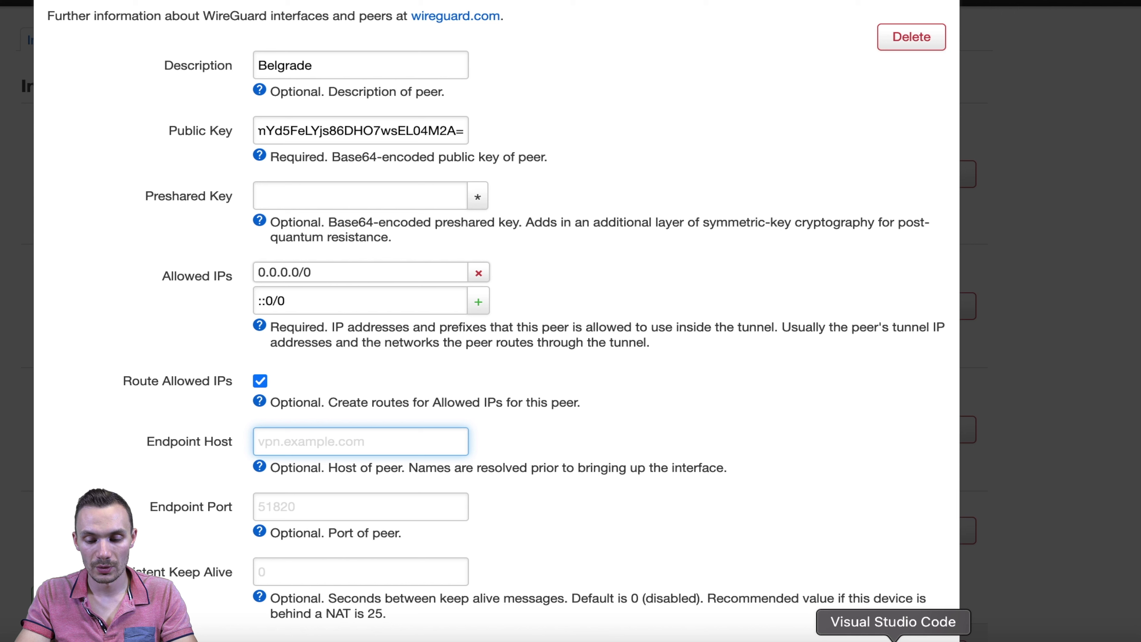
{"action": "left_click", "coordinate": [1014, 638]}
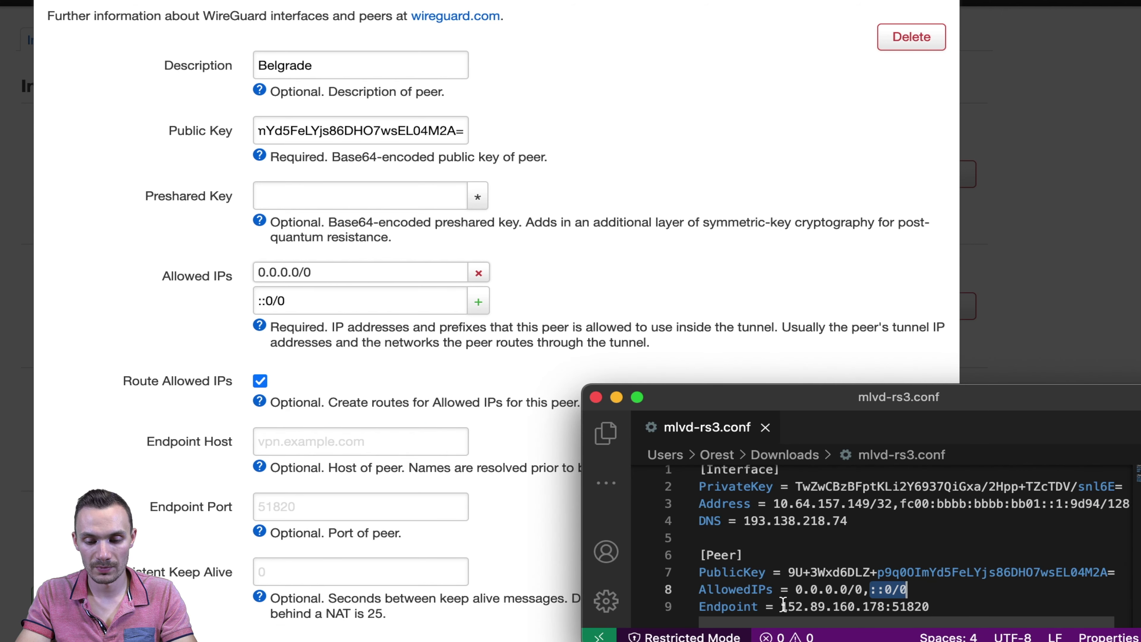
{"action": "left_click_drag", "start_coordinate": [782, 606], "coordinate": [882, 606]}
{"action": "key", "text": "super+c"}
{"action": "left_click", "coordinate": [390, 441]}
{"action": "key", "text": "super+v"}
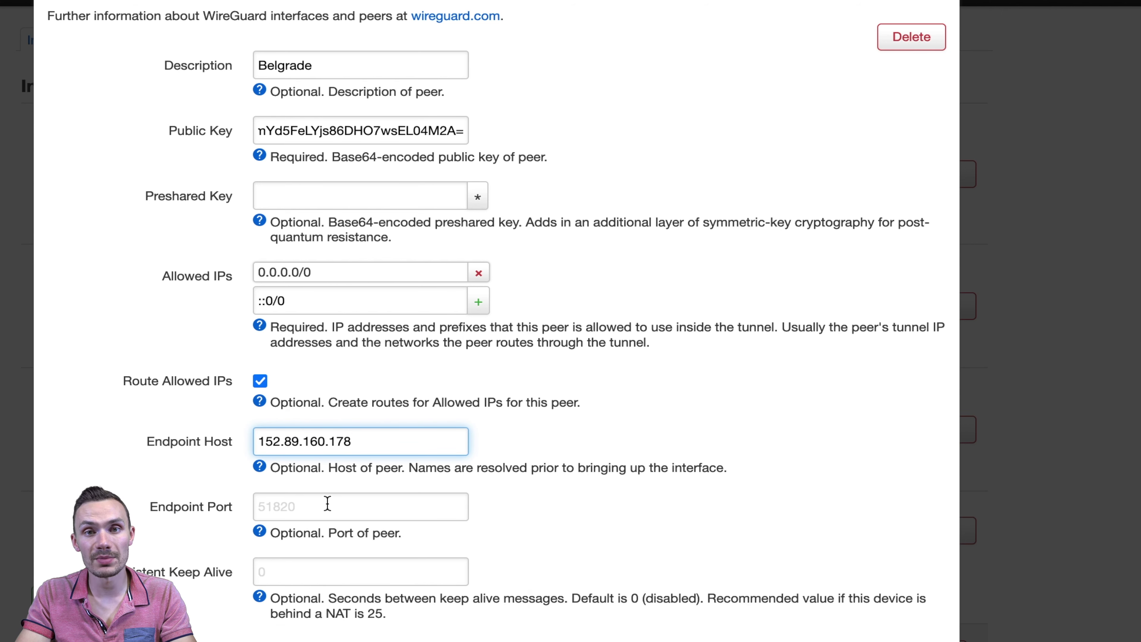
- Set Endpoint Port to 51820 and save the Belgrade peer
{"action": "left_click", "coordinate": [1014, 637]}
{"action": "double_click", "coordinate": [911, 602]}
{"action": "key", "text": "super+c"}
{"action": "left_click", "coordinate": [431, 499]}
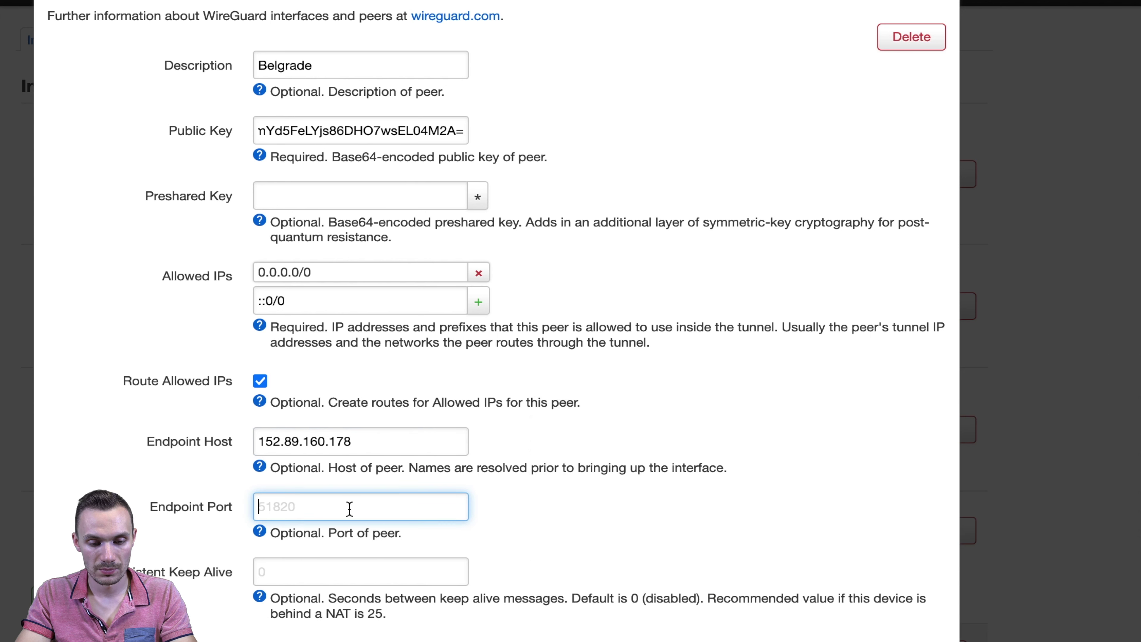
{"action": "key", "text": "super+v"}
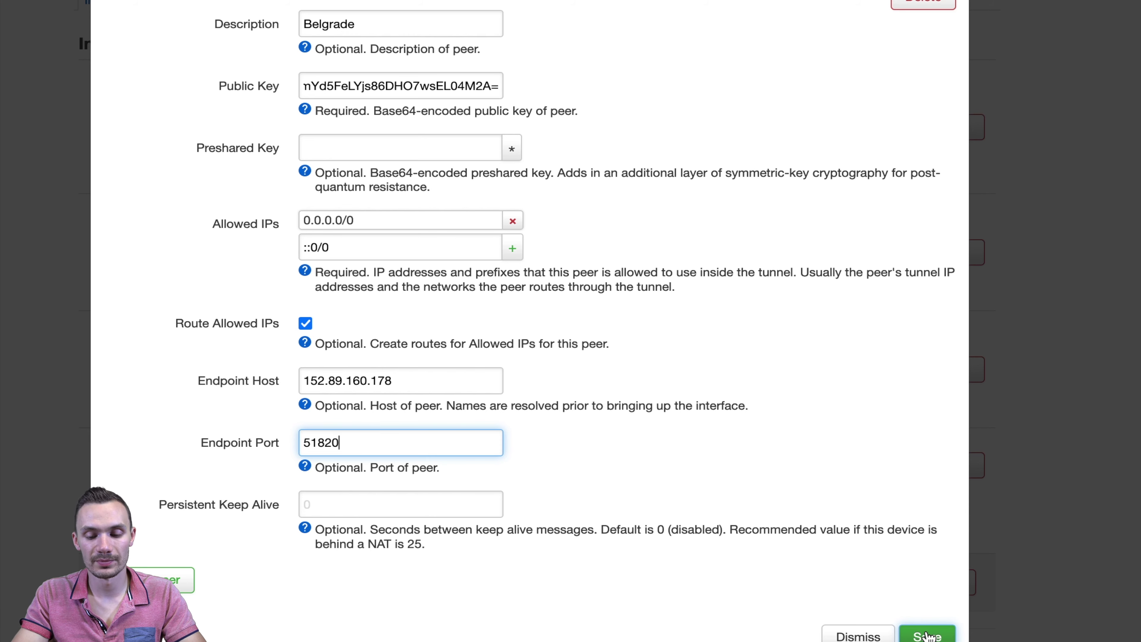
{"action": "left_click", "coordinate": [927, 636]}
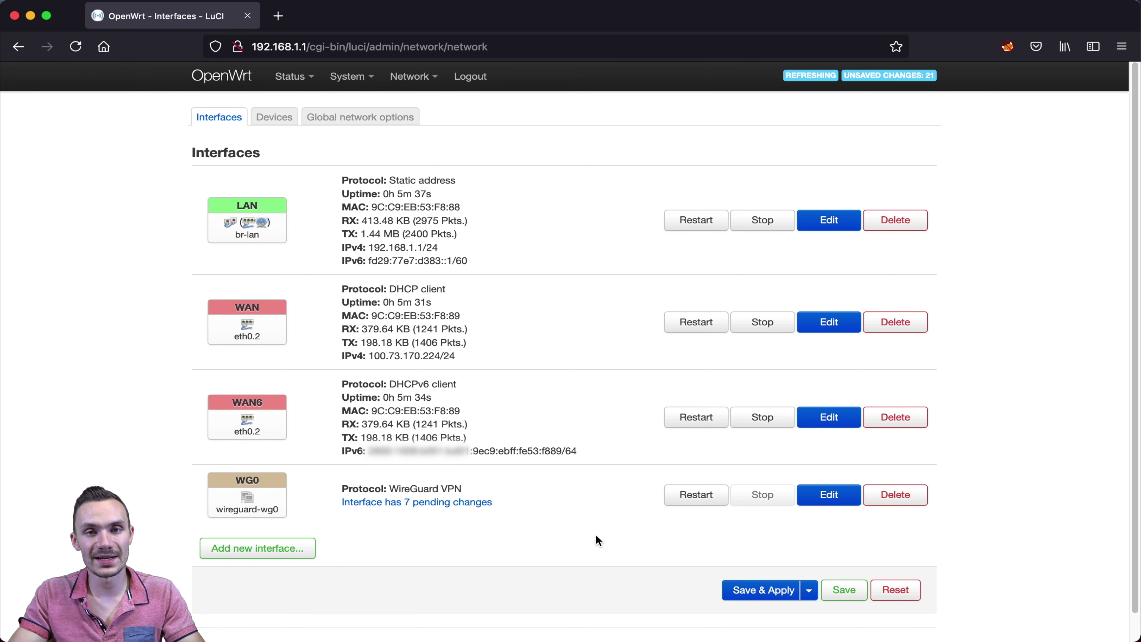
- In WAN's Advanced Settings, untick peer-advertised DNS, add custom DNS 193.138.218.74, and save
{"action": "left_click", "coordinate": [821, 323]}
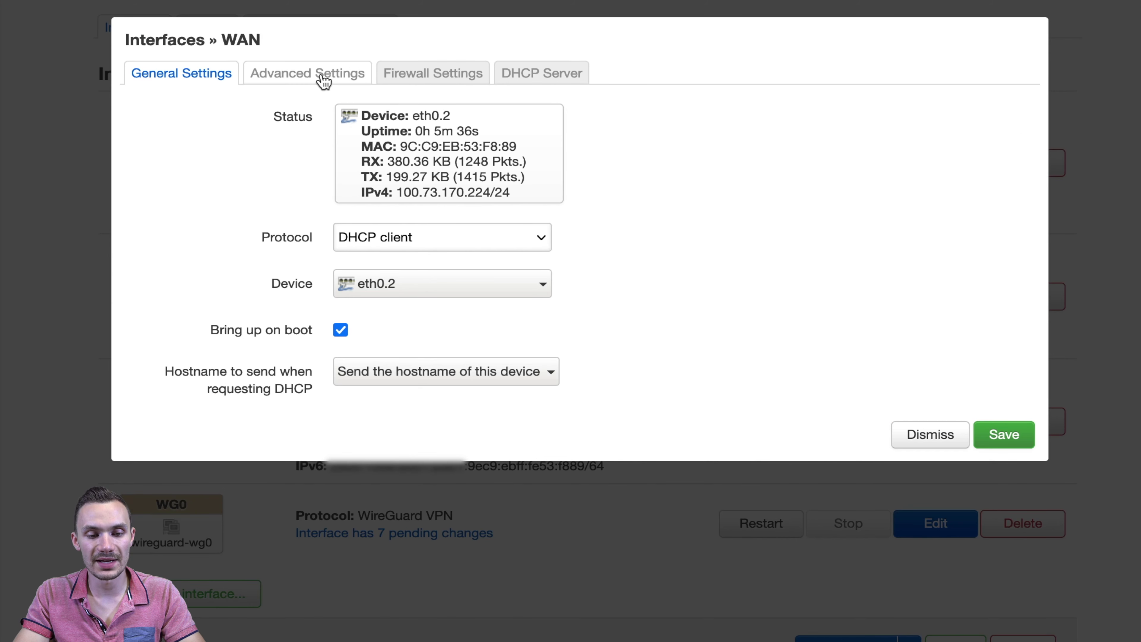
{"action": "left_click", "coordinate": [326, 82]}
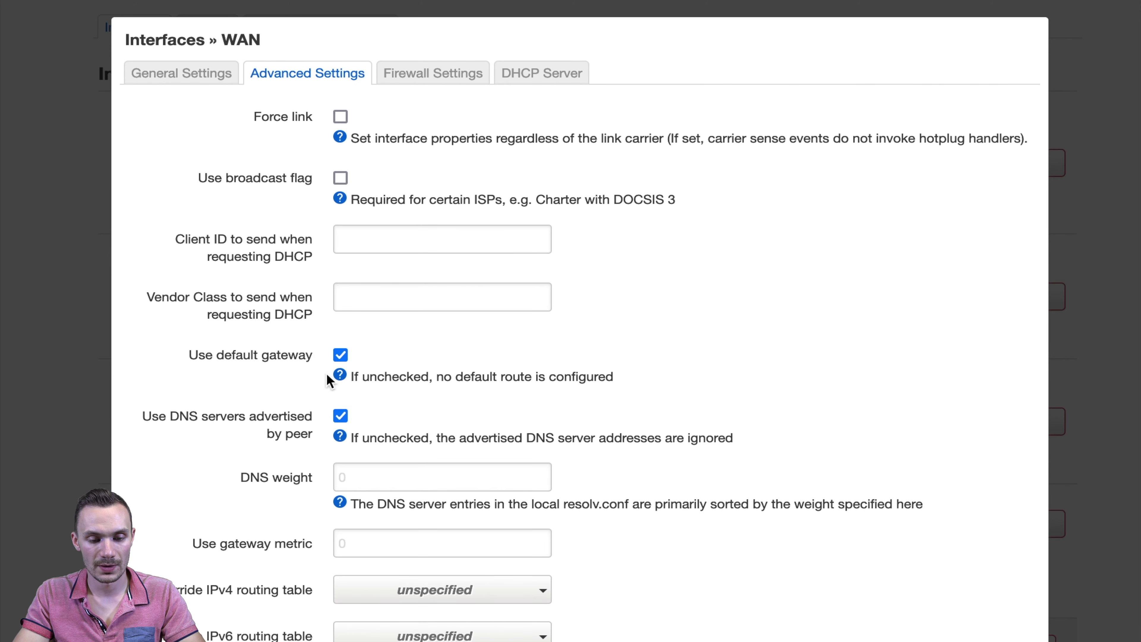
{"action": "left_click", "coordinate": [340, 416]}
{"action": "left_click", "coordinate": [390, 474]}
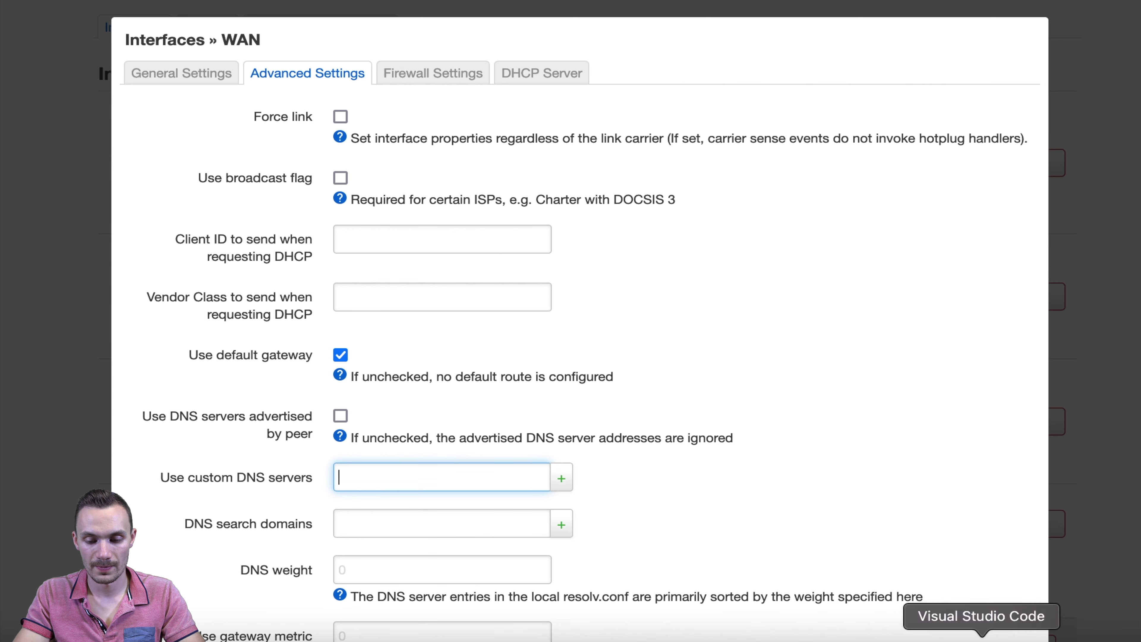
{"action": "left_click", "coordinate": [981, 631]}
{"action": "left_click_drag", "start_coordinate": [937, 509], "coordinate": [829, 511]}
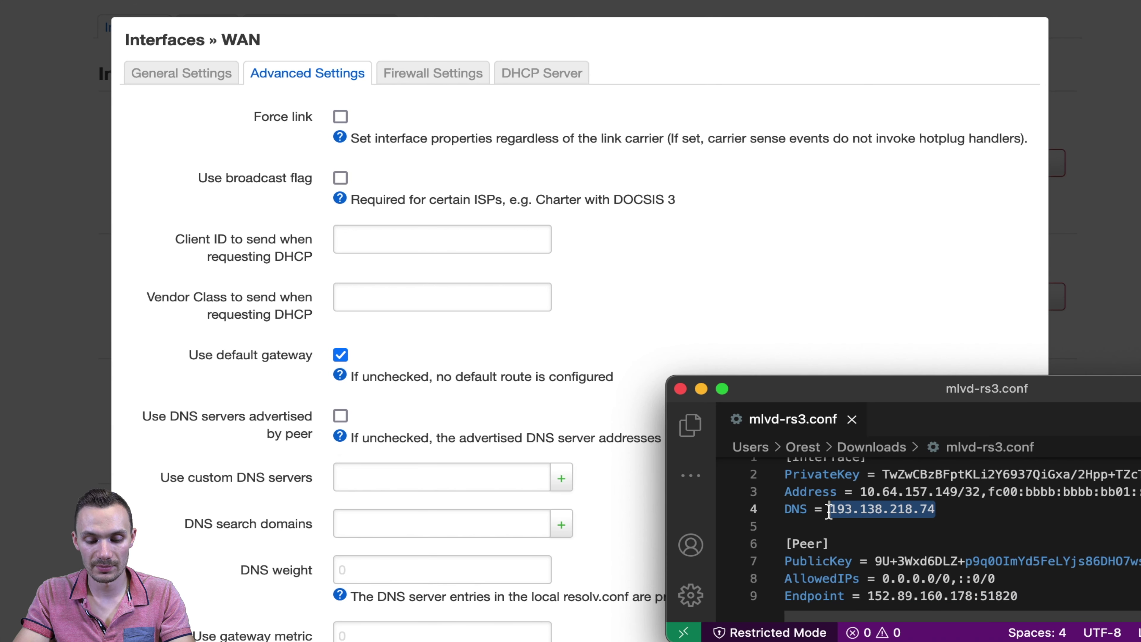
{"action": "left_click", "coordinate": [341, 476]}
{"action": "key", "text": "super+v"}
{"action": "left_click", "coordinate": [561, 478]}
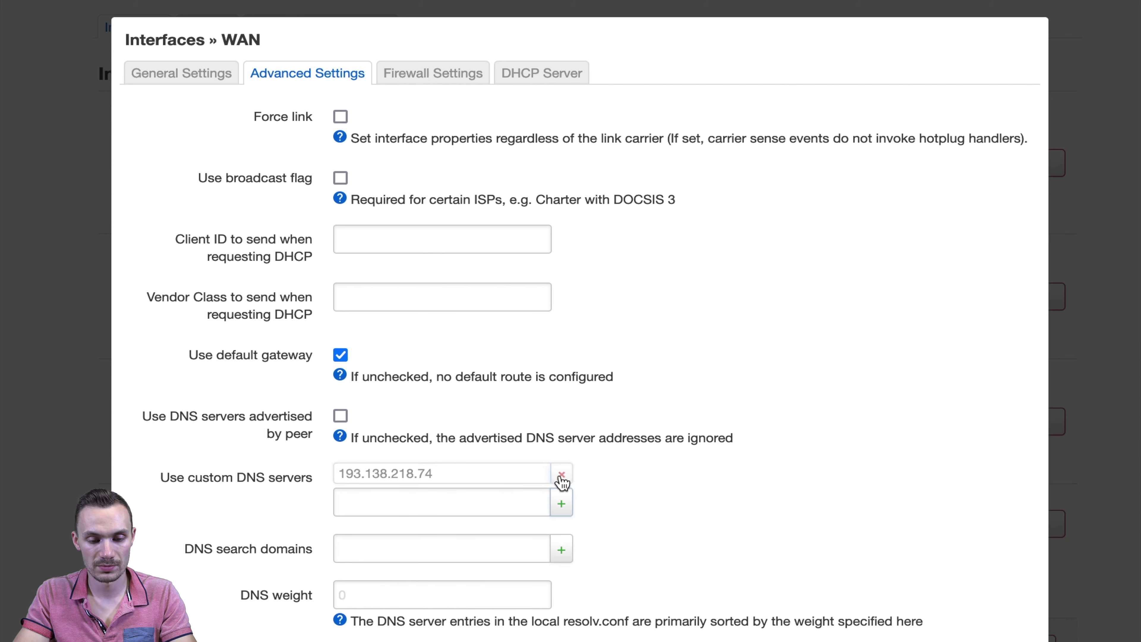
{"action": "scroll", "coordinate": [631, 459], "scroll_direction": "down", "scroll_amount": 8}
{"action": "scroll", "coordinate": [631, 459], "scroll_direction": "down", "scroll_amount": 4}
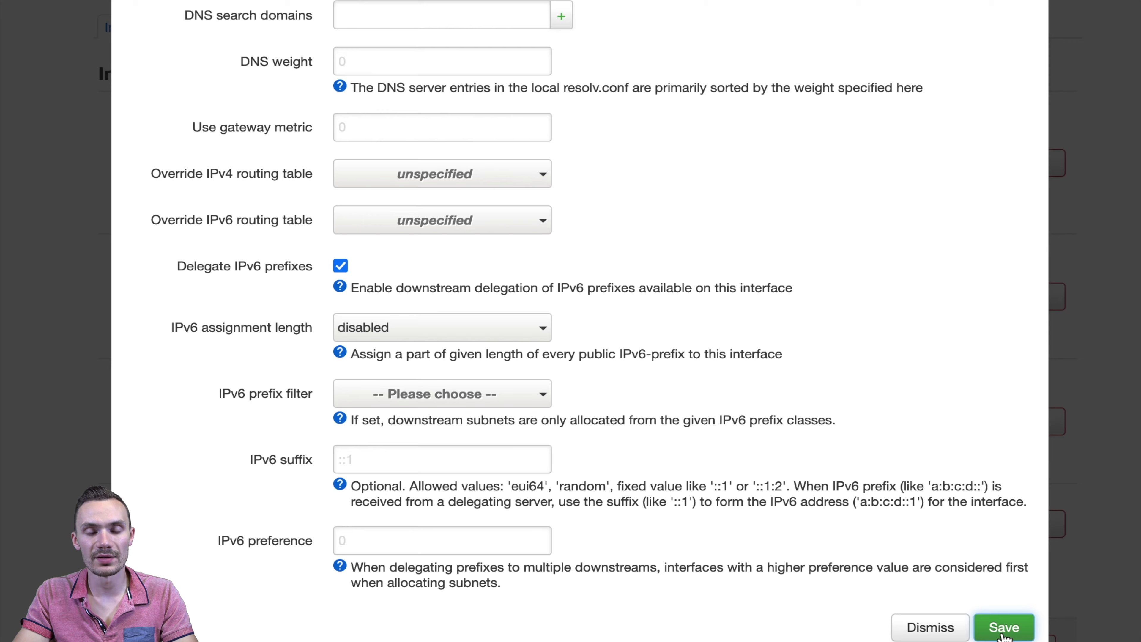
{"action": "left_click", "coordinate": [1002, 629]}
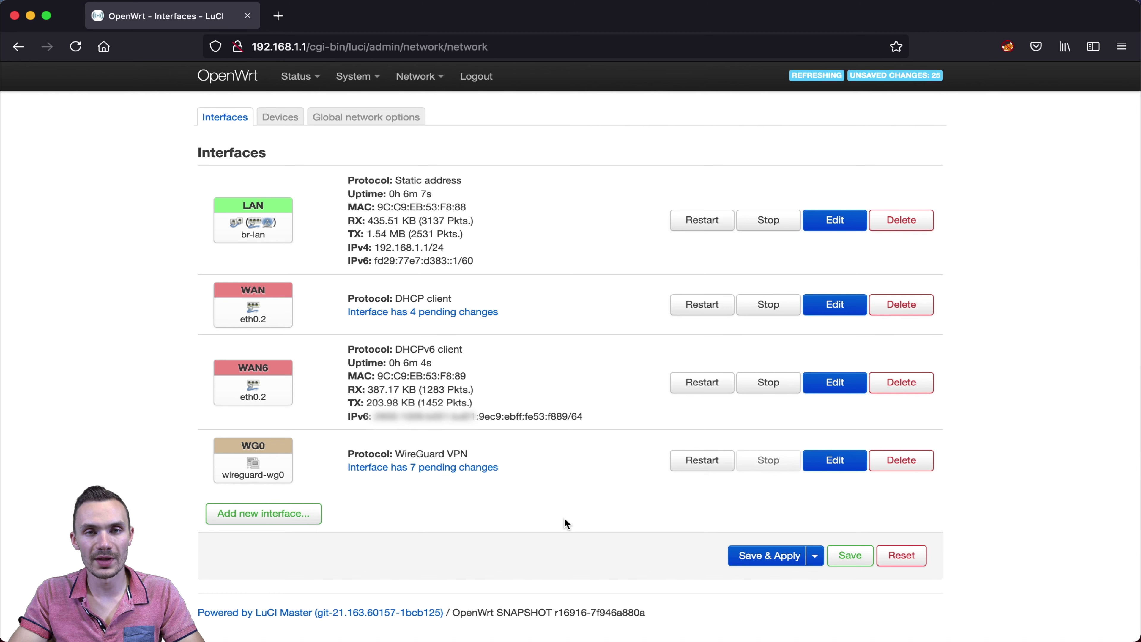
- In Network > Firewall, set the vpn zone's Input to reject, enable Masquerading, and save
{"action": "mouse_move", "coordinate": [408, 81]}
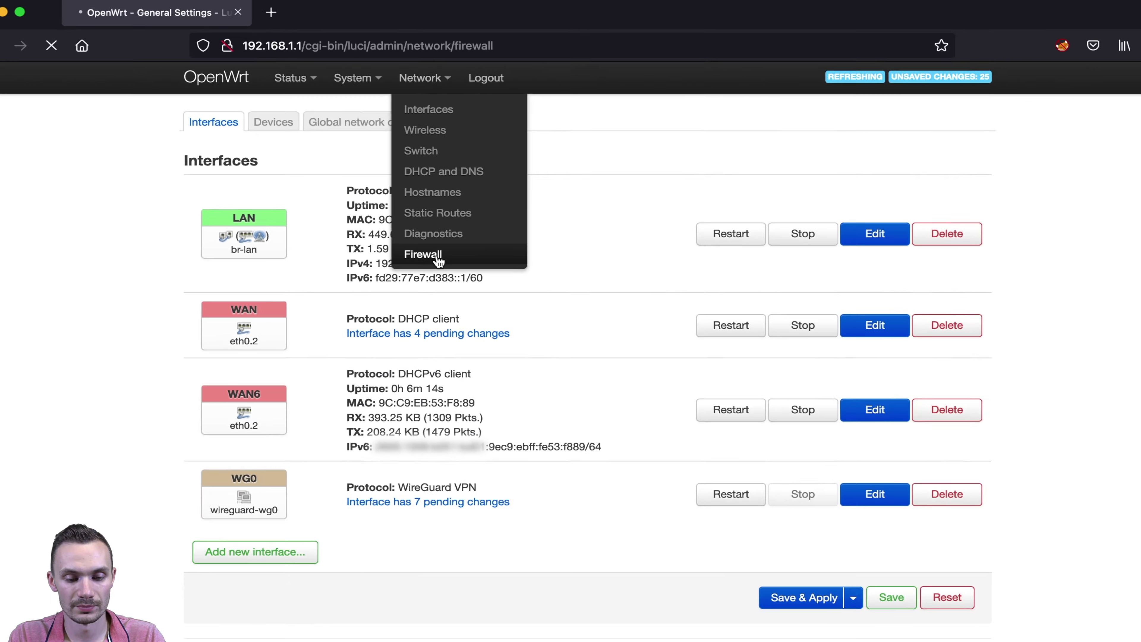
{"action": "left_click", "coordinate": [517, 450]}
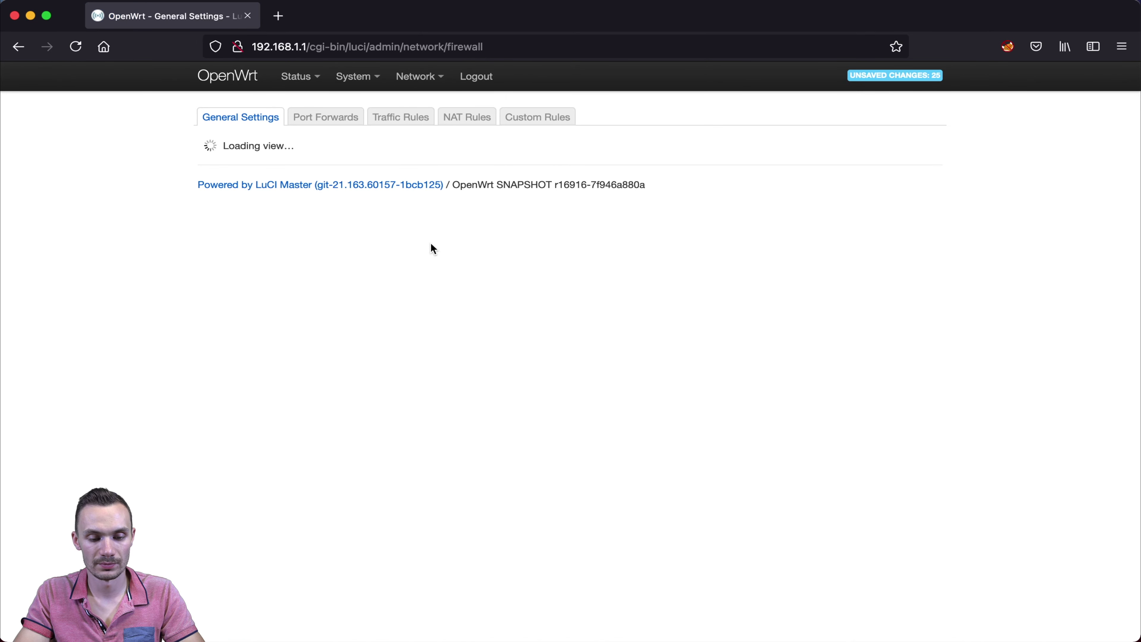
{"action": "scroll", "coordinate": [425, 404], "scroll_direction": "down", "scroll_amount": 3}
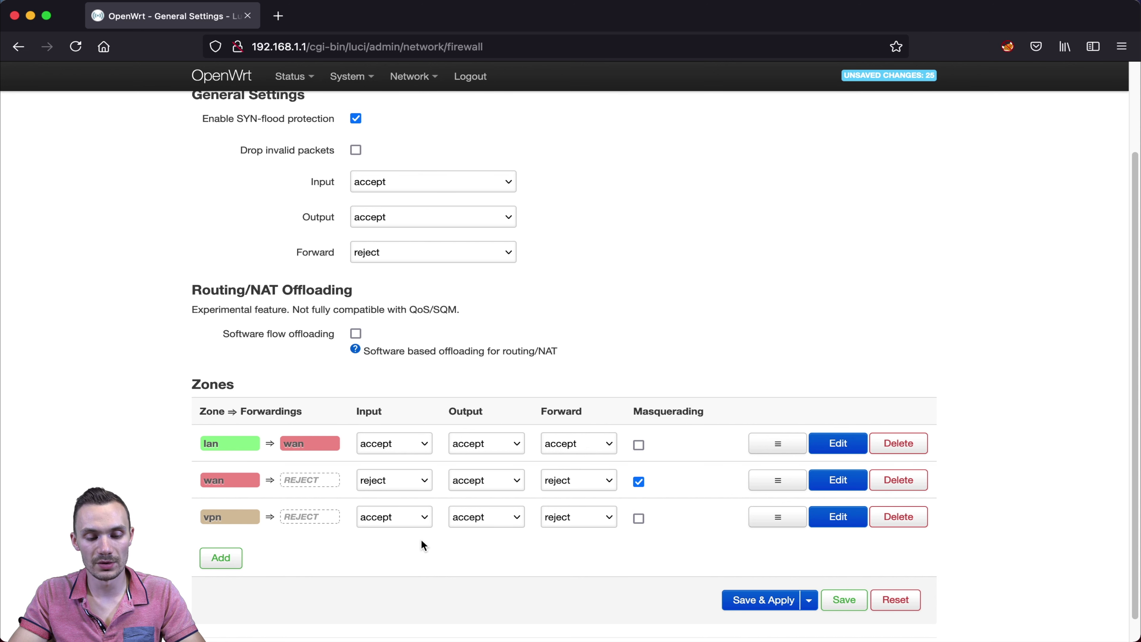
{"action": "left_click", "coordinate": [383, 515]}
{"action": "left_click", "coordinate": [387, 486]}
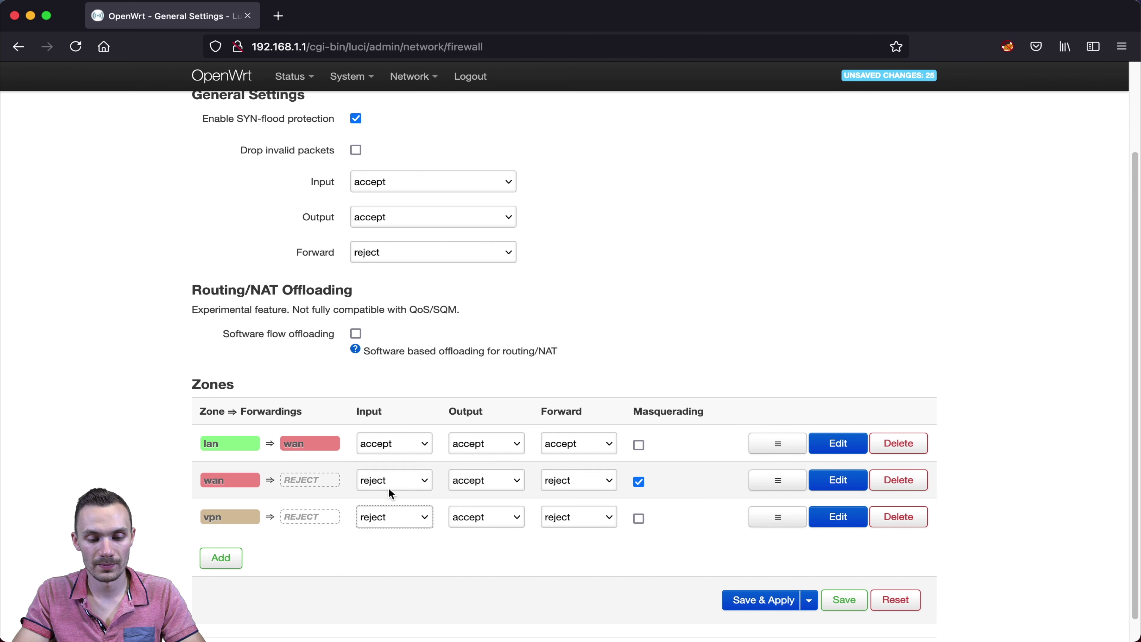
{"action": "left_click", "coordinate": [638, 520]}
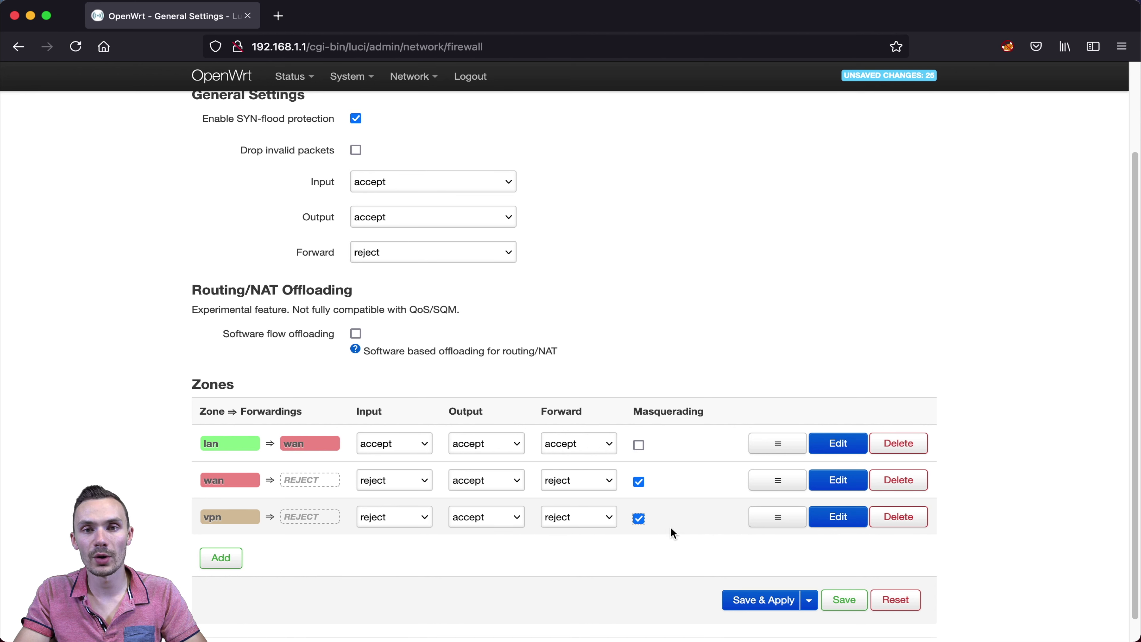
{"action": "left_click", "coordinate": [843, 601]}
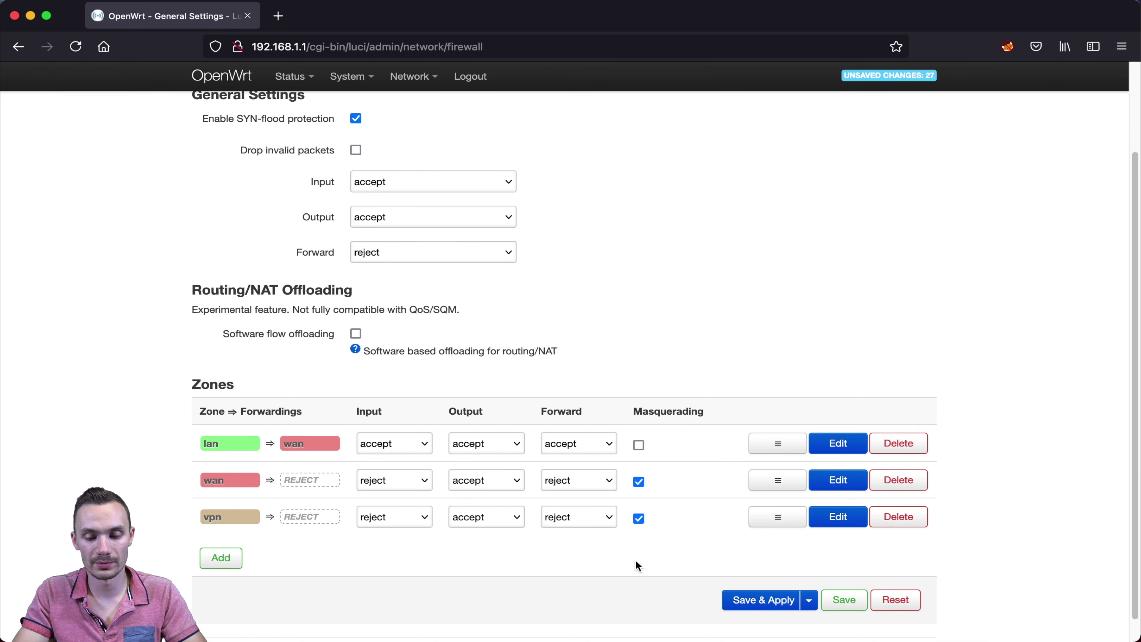
- Add vpn to the lan zone's allowed forward destinations alongside wan, and save
{"action": "left_click", "coordinate": [839, 444]}
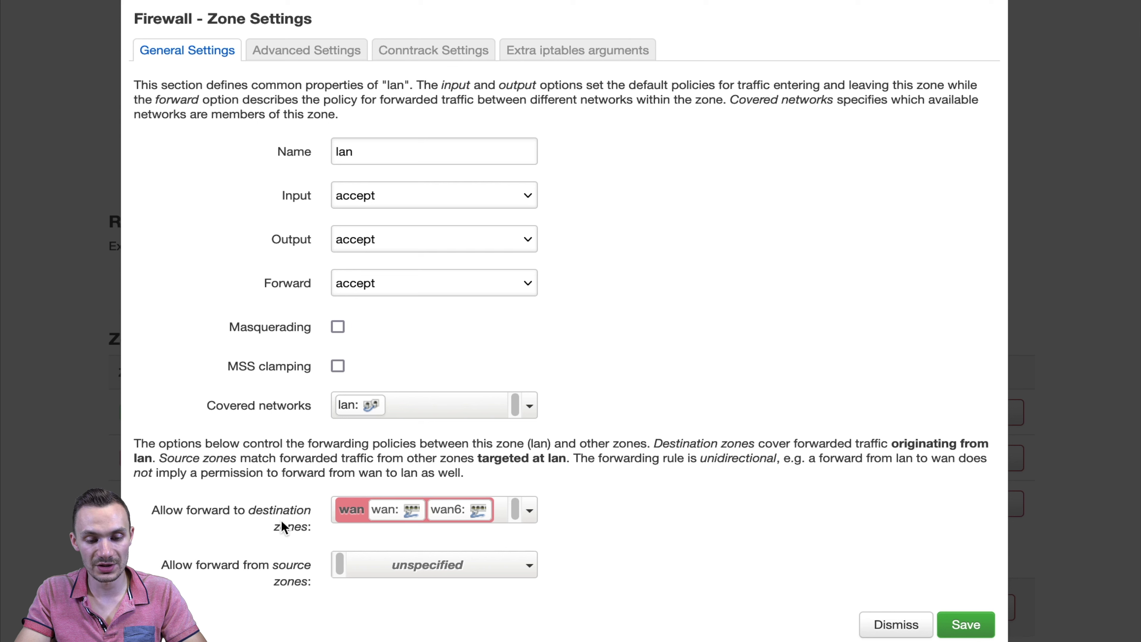
{"action": "left_click", "coordinate": [519, 508]}
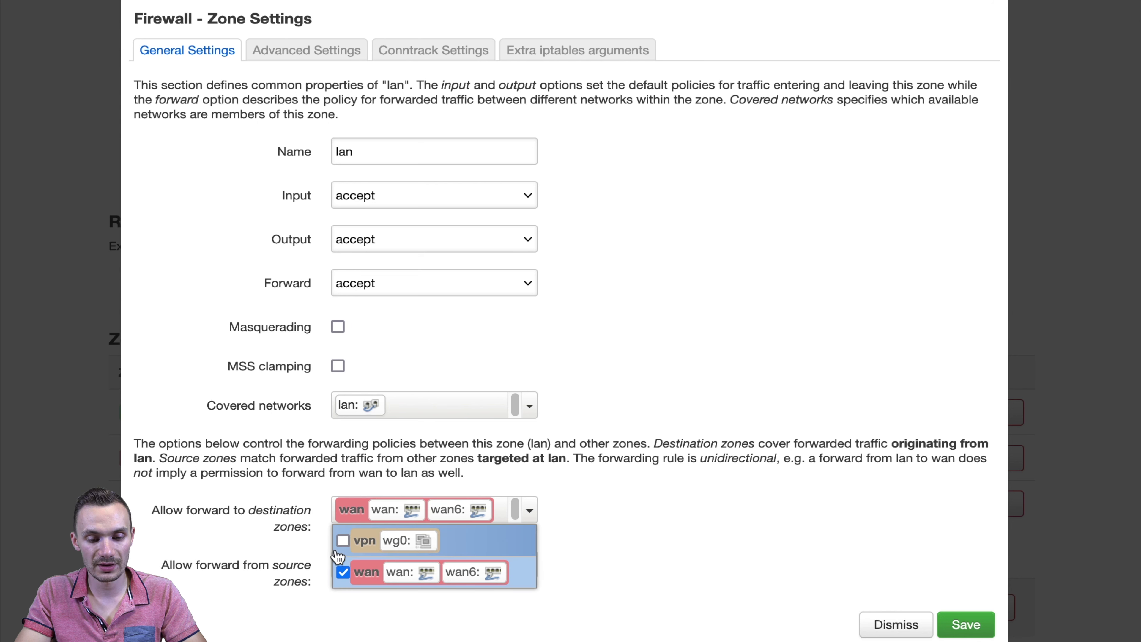
{"action": "left_click", "coordinate": [343, 542]}
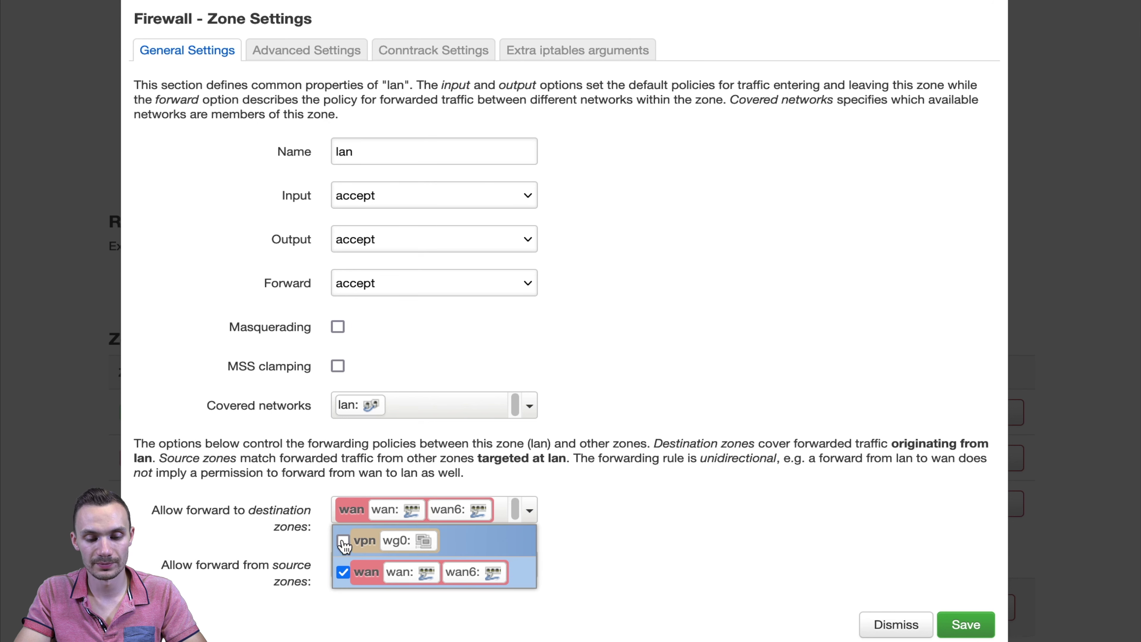
{"action": "left_click", "coordinate": [821, 567]}
{"action": "left_click", "coordinate": [975, 623]}
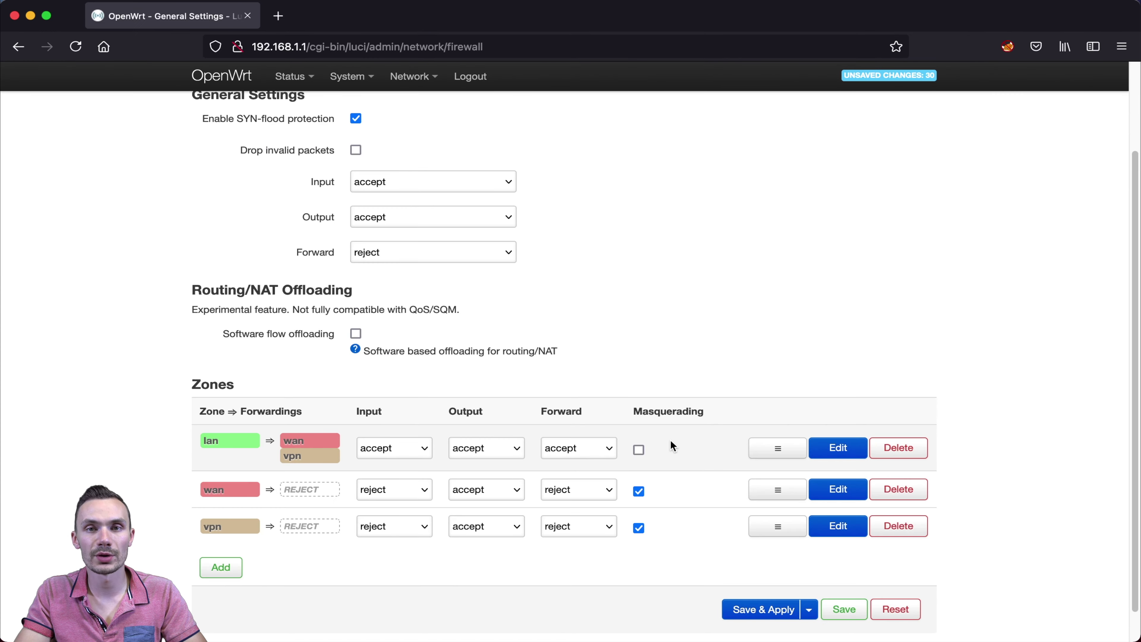
- Return to the Network > Interfaces overview
{"action": "scroll", "coordinate": [672, 445], "scroll_direction": "up", "scroll_amount": 3}
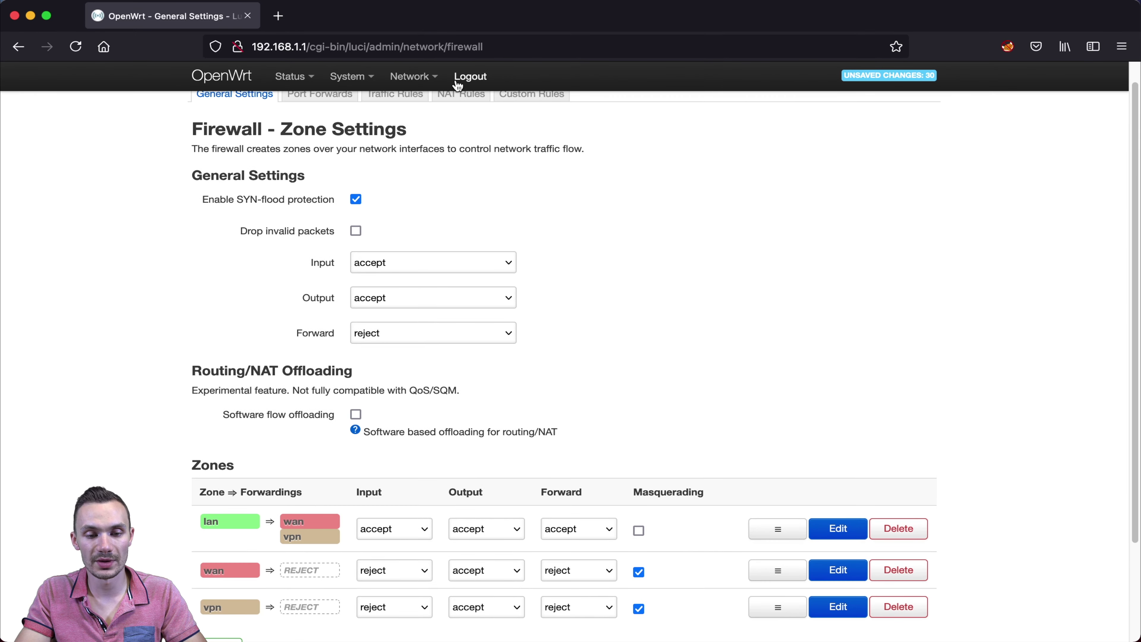
{"action": "mouse_move", "coordinate": [411, 76]}
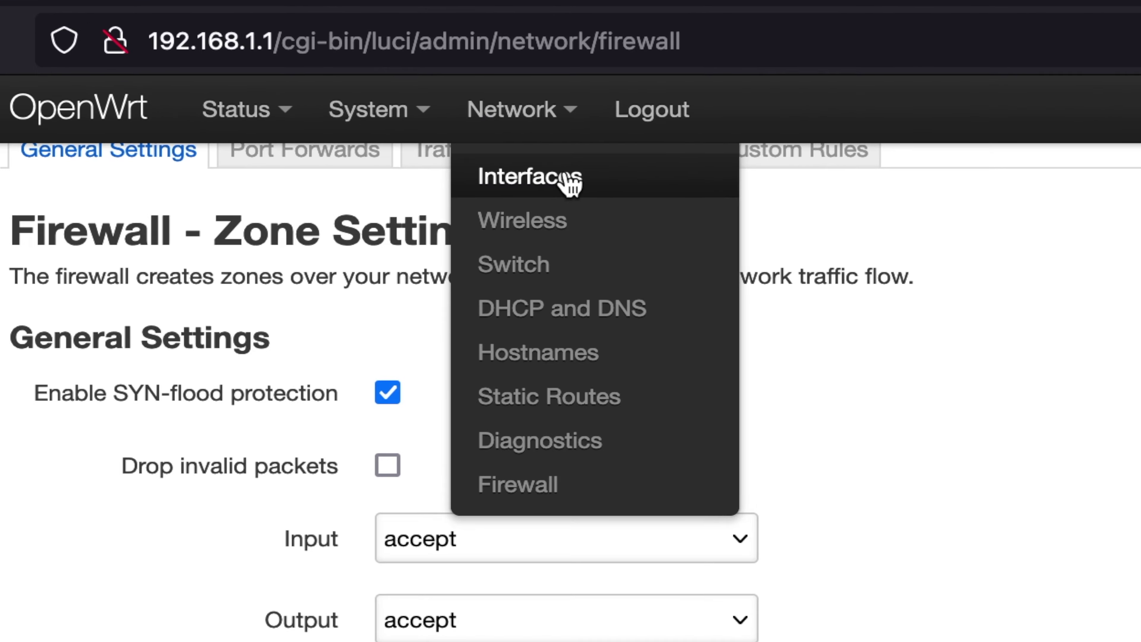
{"action": "left_click", "coordinate": [570, 180]}
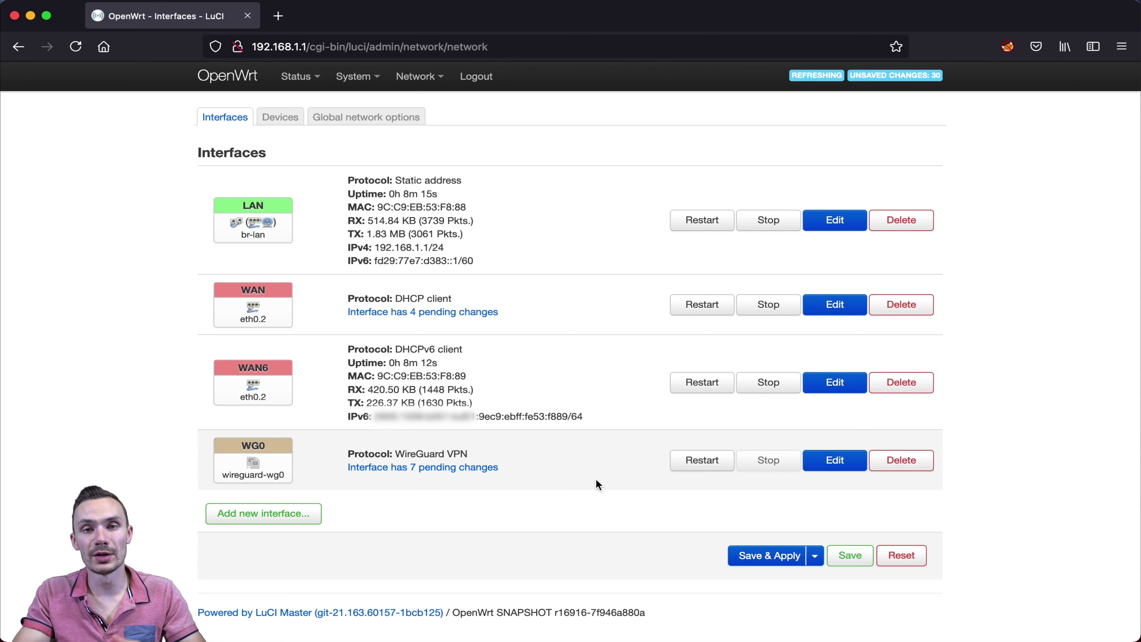
- Enter 10 in WG0's Advanced Settings 'Use gateway metric' field and save
{"action": "left_click", "coordinate": [824, 467]}
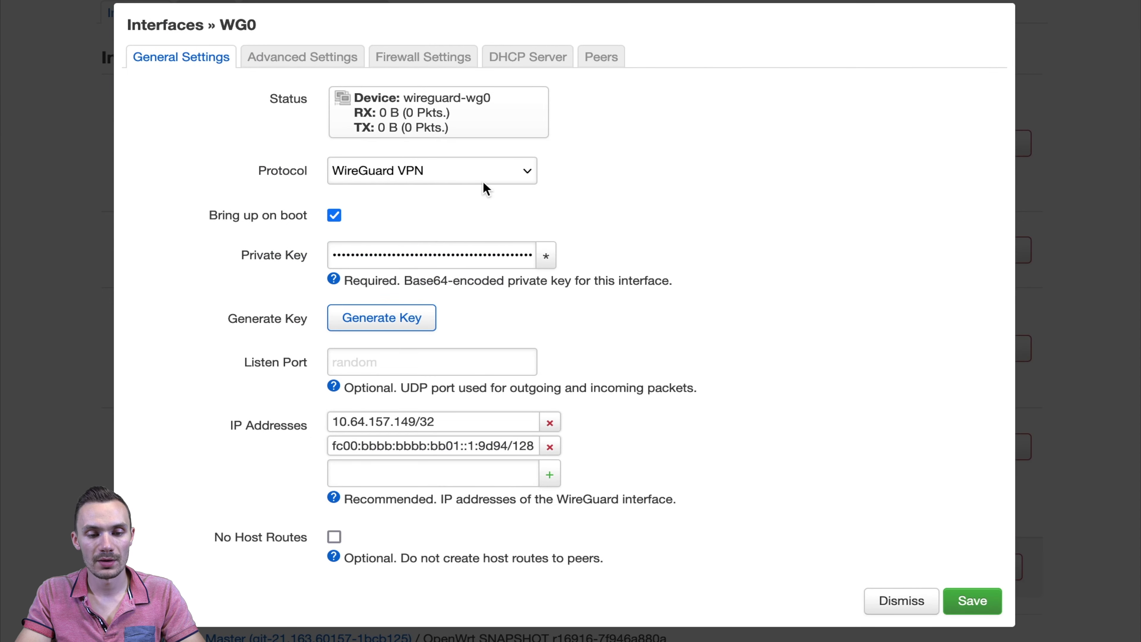
{"action": "left_click", "coordinate": [294, 63]}
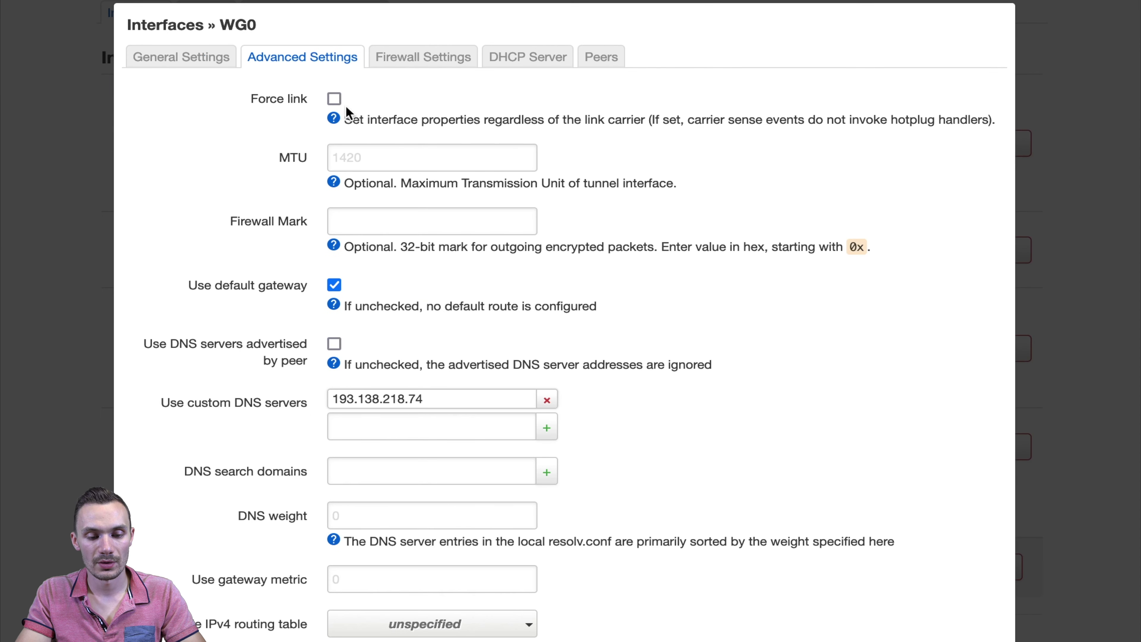
{"action": "scroll", "coordinate": [360, 403], "scroll_direction": "down", "scroll_amount": 3}
{"action": "left_click", "coordinate": [347, 447]}
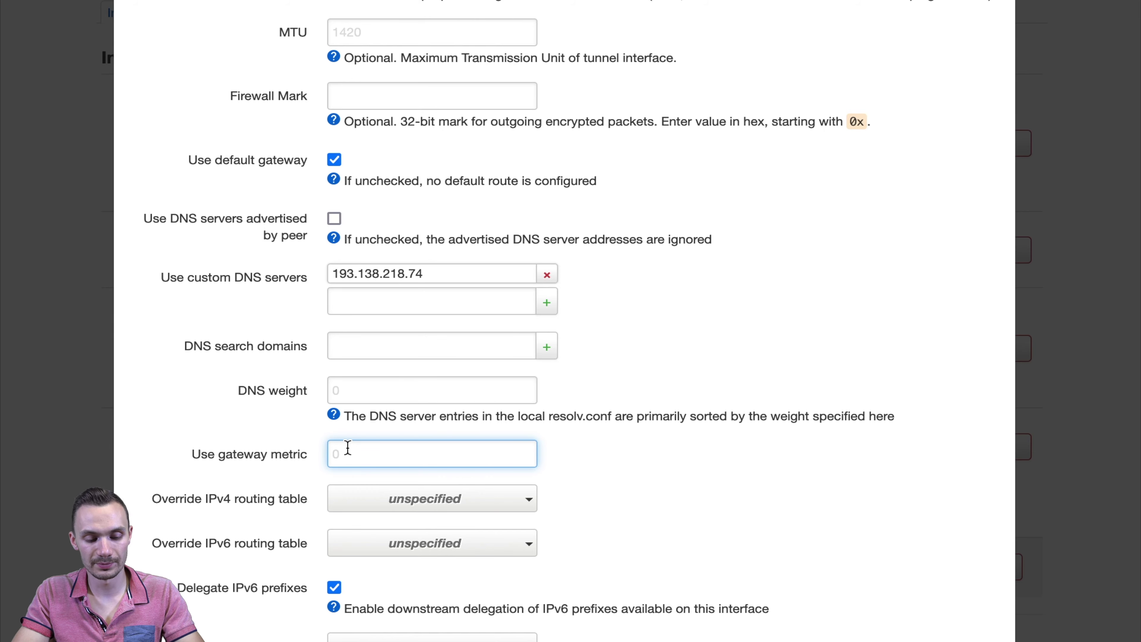
{"action": "type", "text": "10"}
{"action": "scroll", "coordinate": [510, 459], "scroll_direction": "down", "scroll_amount": 8}
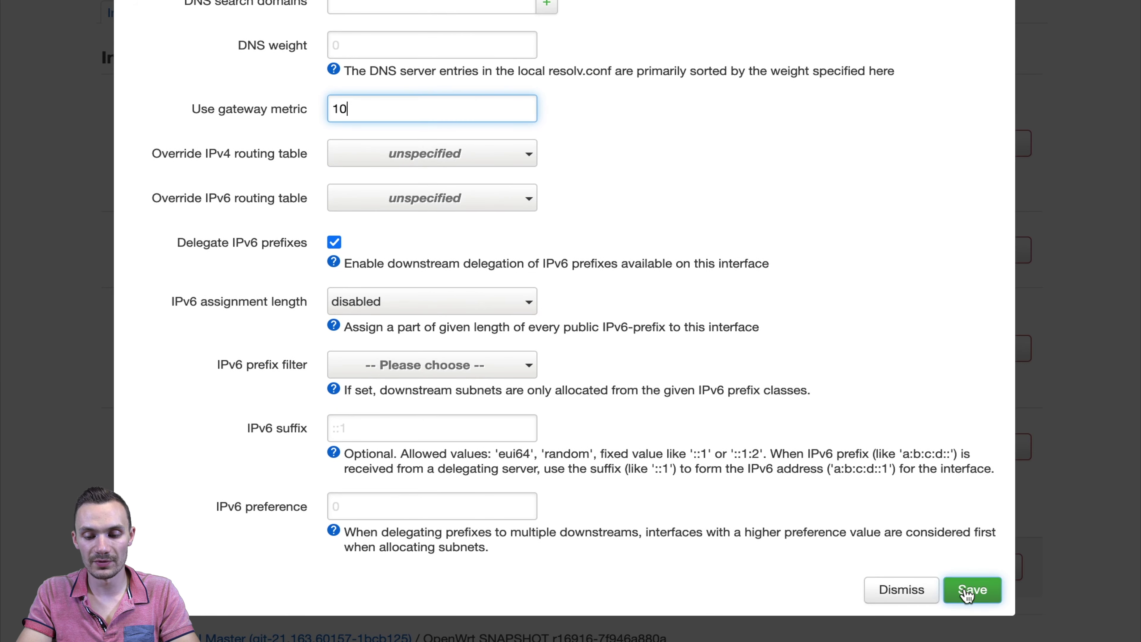
{"action": "left_click", "coordinate": [972, 589]}
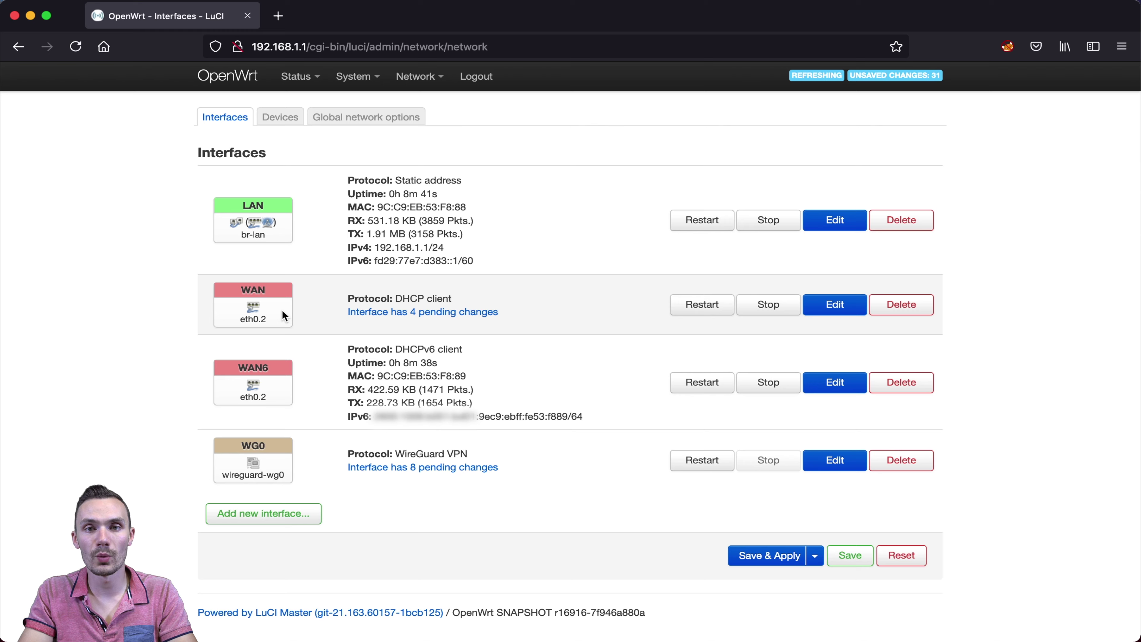
- Enter 20 in the WAN interface's Advanced Settings 'Use gateway metric' field and save
{"action": "left_click", "coordinate": [835, 304]}
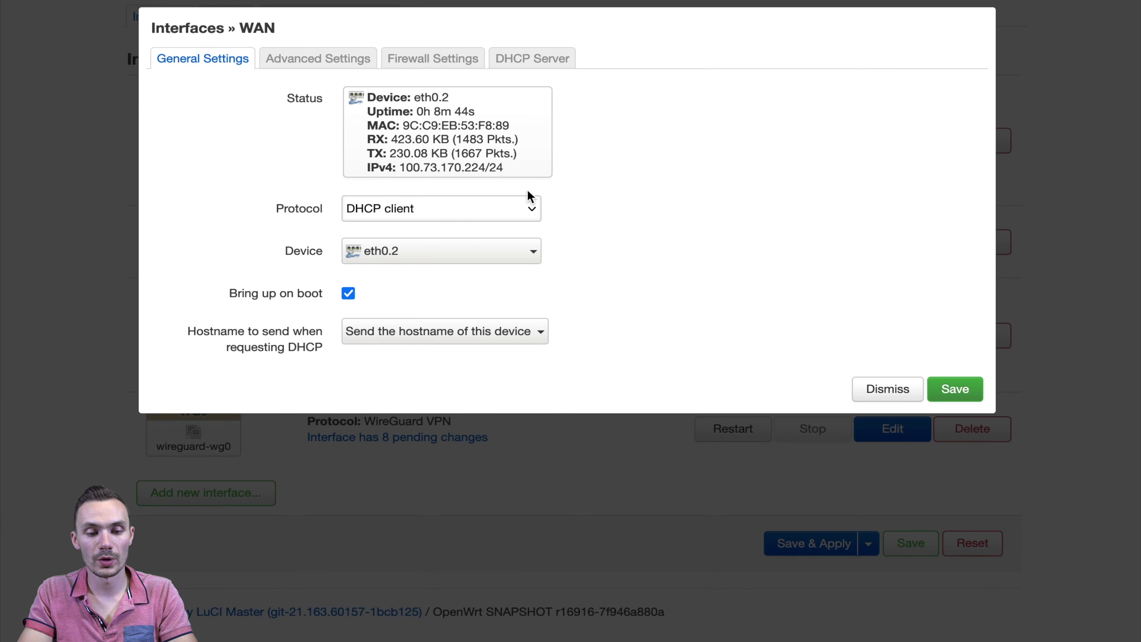
{"action": "left_click", "coordinate": [318, 63]}
{"action": "scroll", "coordinate": [423, 222], "scroll_direction": "down", "scroll_amount": 5}
{"action": "left_click", "coordinate": [371, 371]}
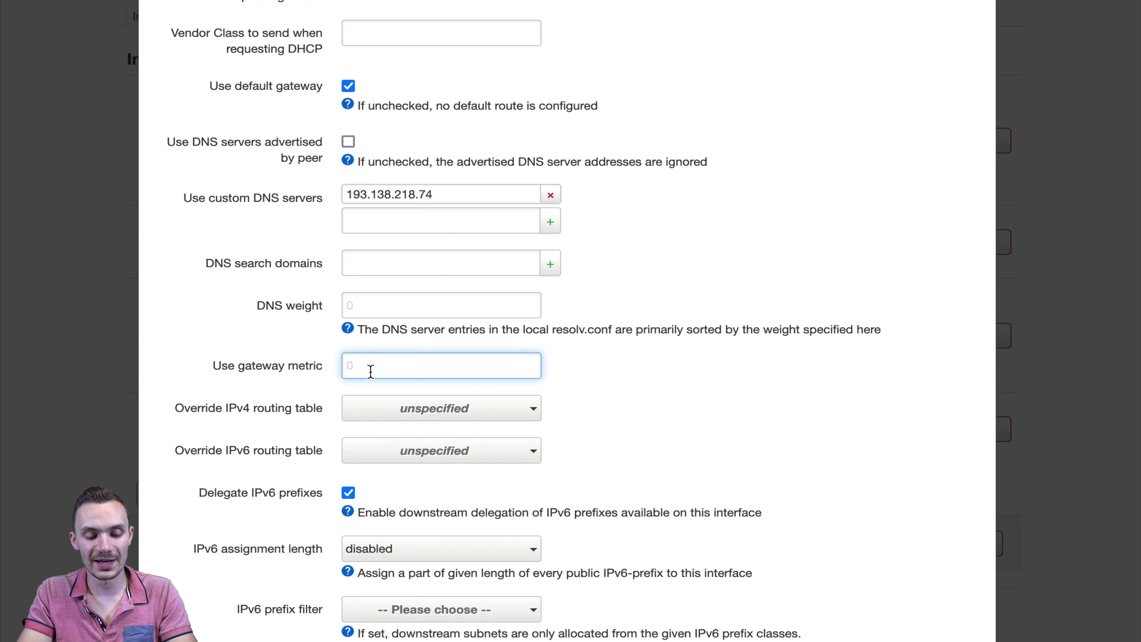
{"action": "type", "text": "20"}
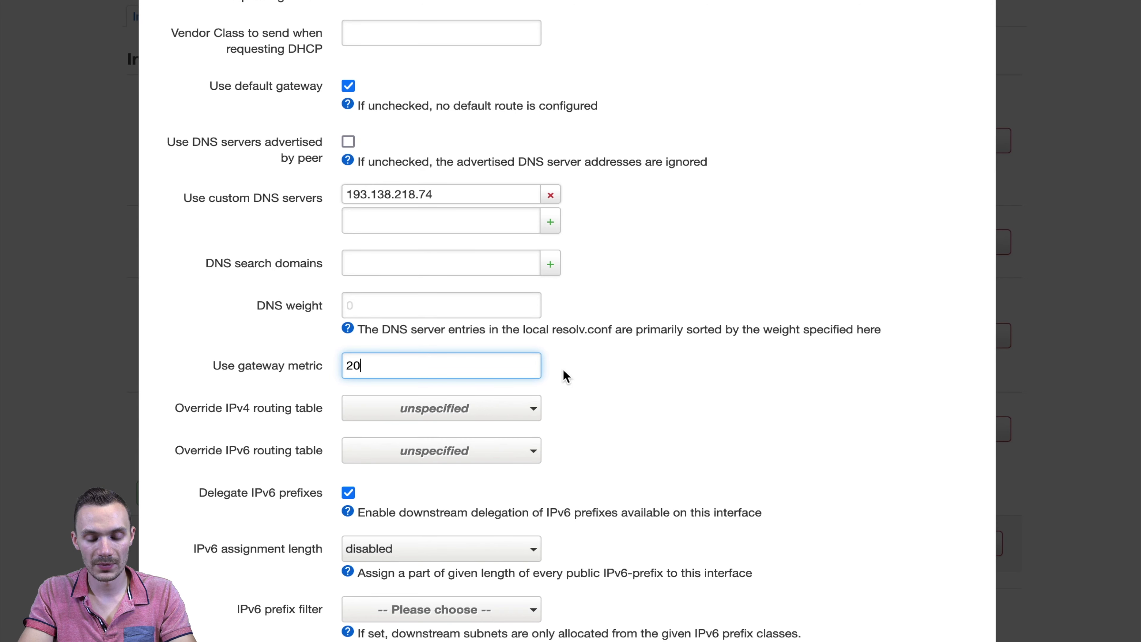
{"action": "scroll", "coordinate": [563, 368], "scroll_direction": "down", "scroll_amount": 5}
{"action": "left_click", "coordinate": [961, 557]}
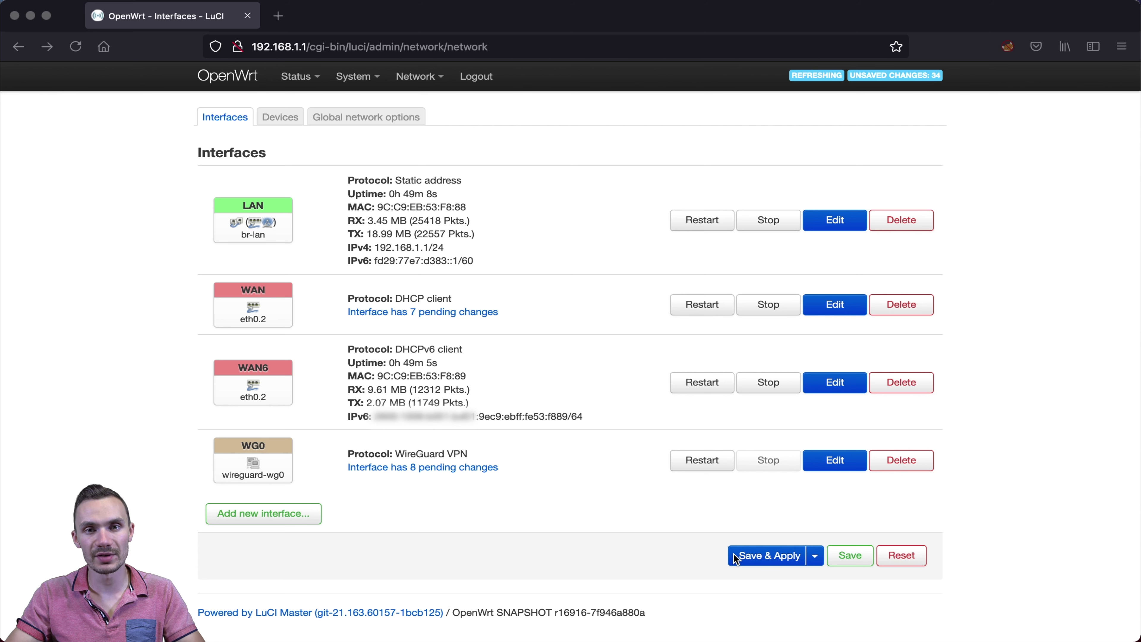
- Save & Apply all pending changes so WG0 comes up with 10.64.157.149/32
{"action": "left_click", "coordinate": [741, 557]}
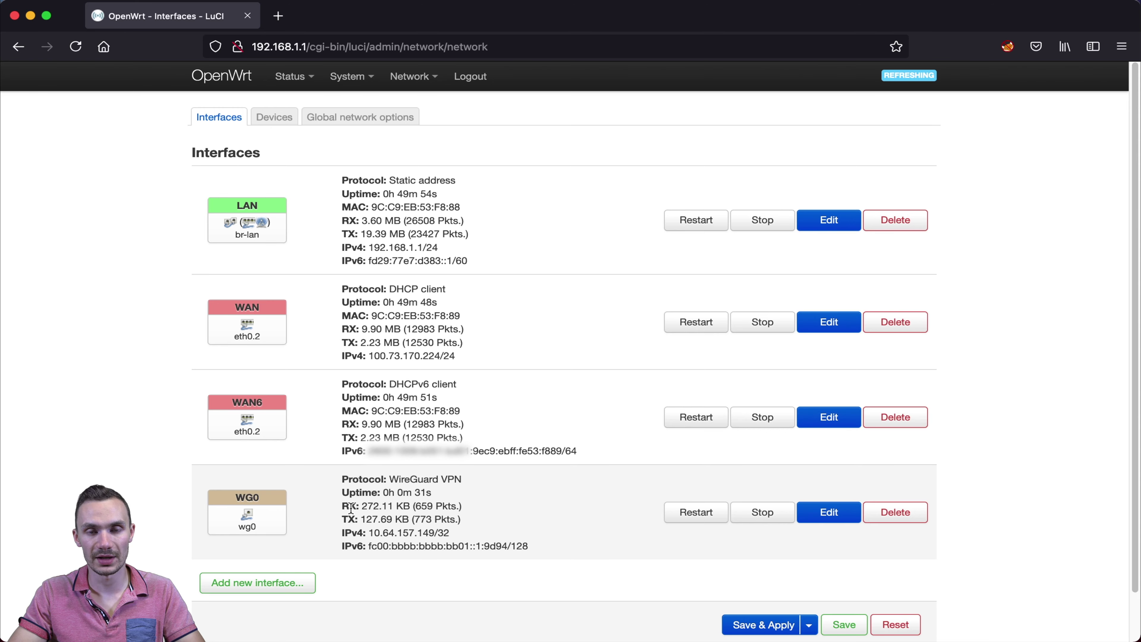
- View Status > WireGuard to see the Belgrade peer's recent handshake, then start a new tab
{"action": "mouse_move", "coordinate": [299, 85]}
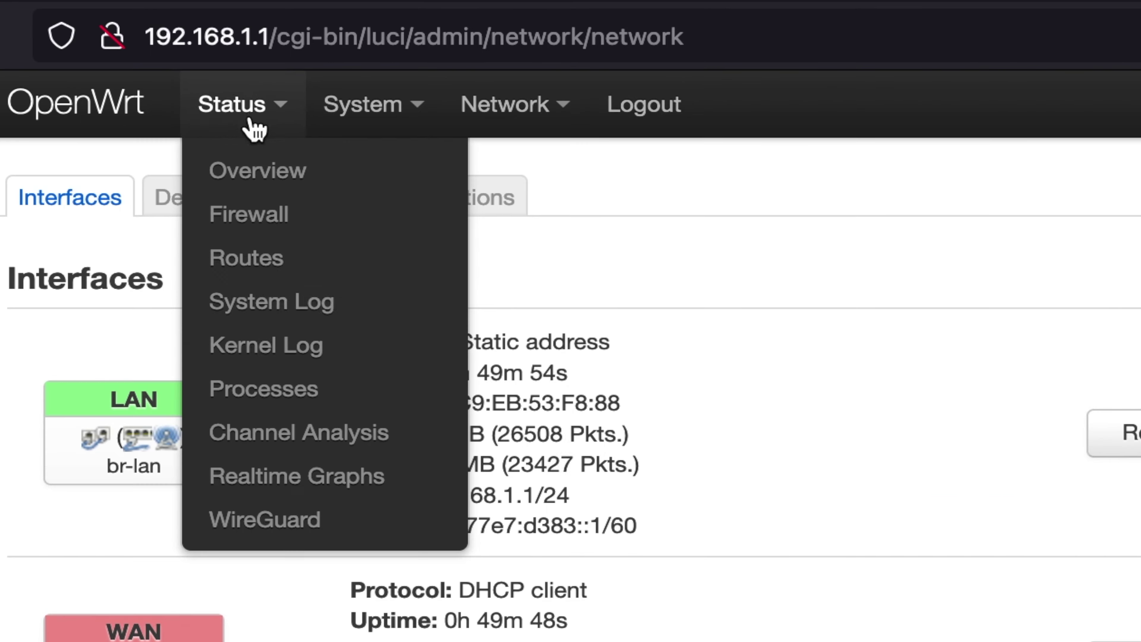
{"action": "left_click", "coordinate": [286, 528]}
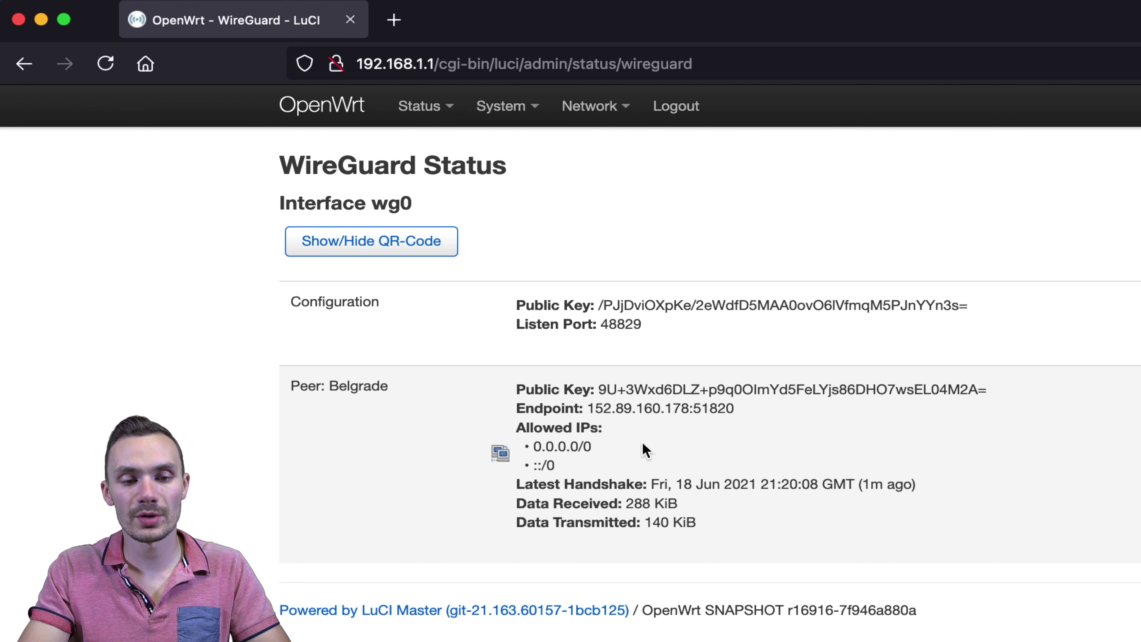
{"action": "left_click", "coordinate": [394, 20]}
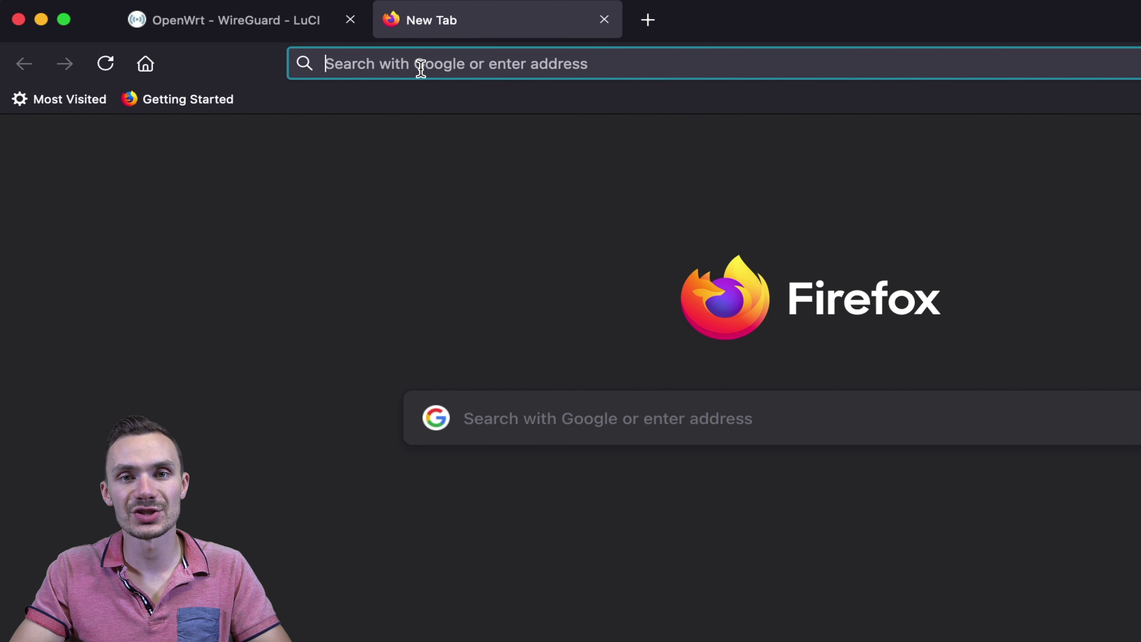
- Load mullvad.net/en/check to confirm Mullvad VPN use with no DNS or WebRTC leaks
{"action": "type", "text": "mullvad.net"}
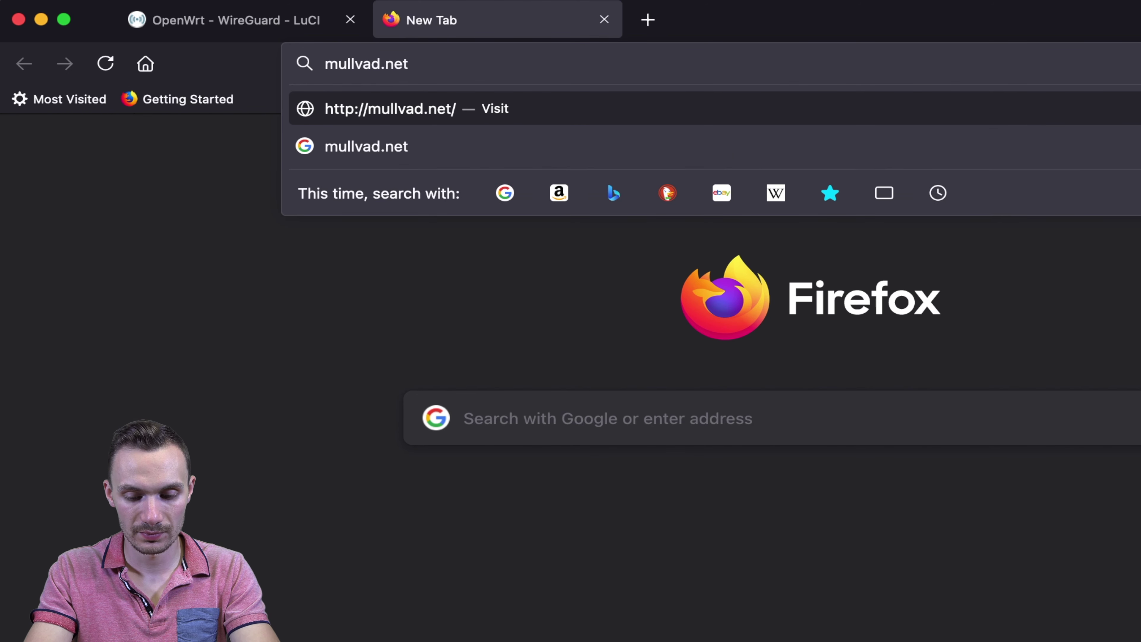
{"action": "type", "text": "/en/check"}
{"action": "key", "text": "Return"}
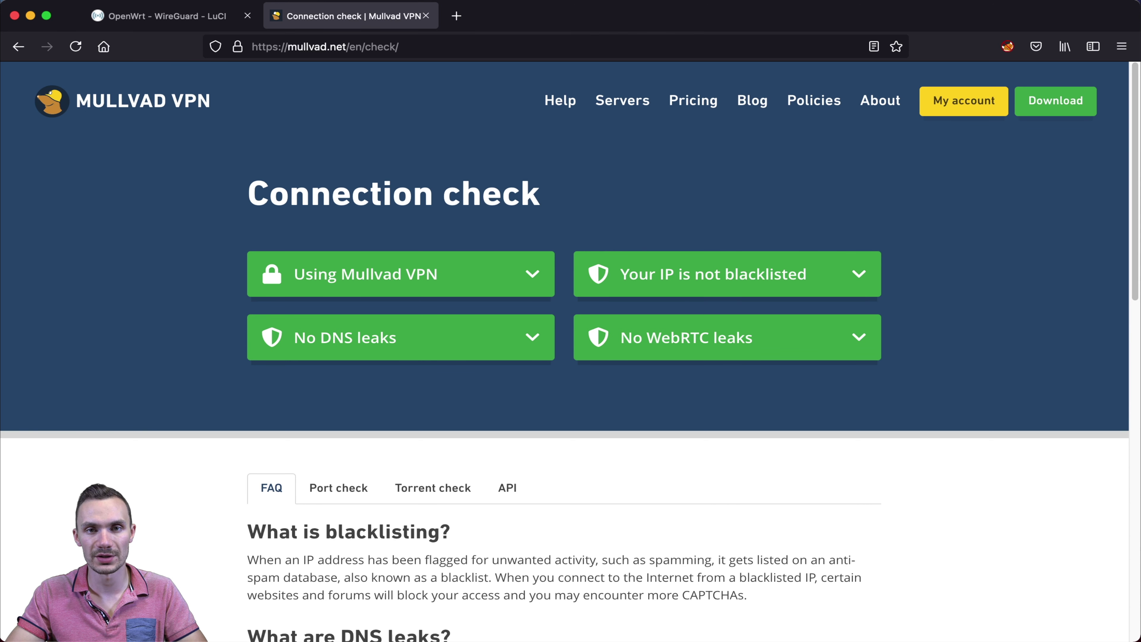
{"action": "key", "text": "super+t"}
{"action": "type", "text": "what is m"}
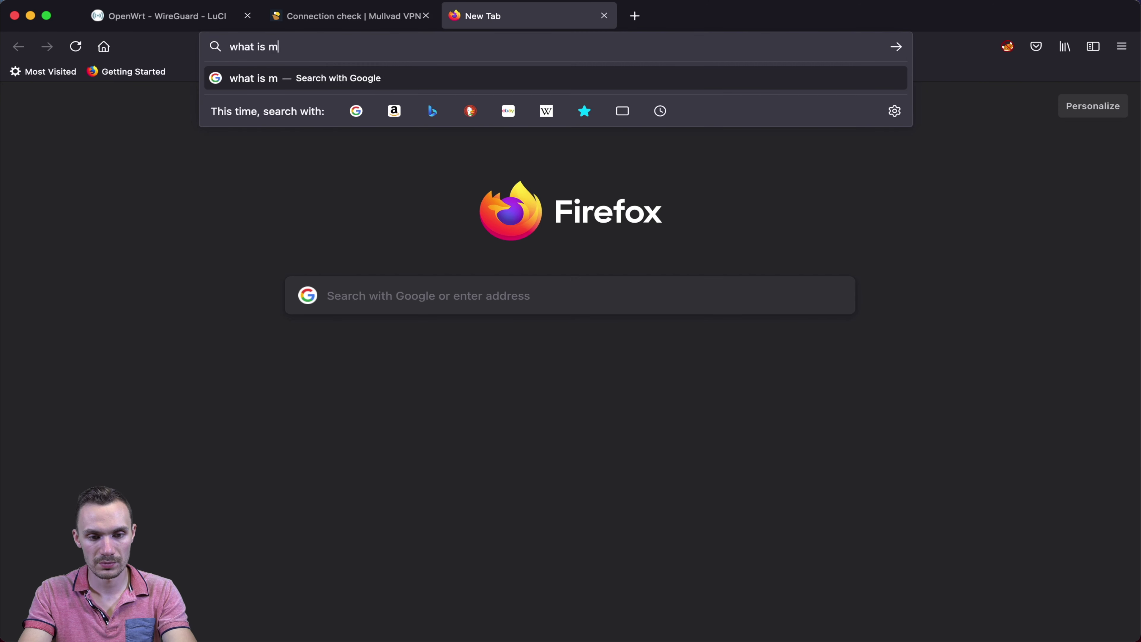
{"action": "type", "text": "y ip address"}
{"action": "key", "text": "Return"}
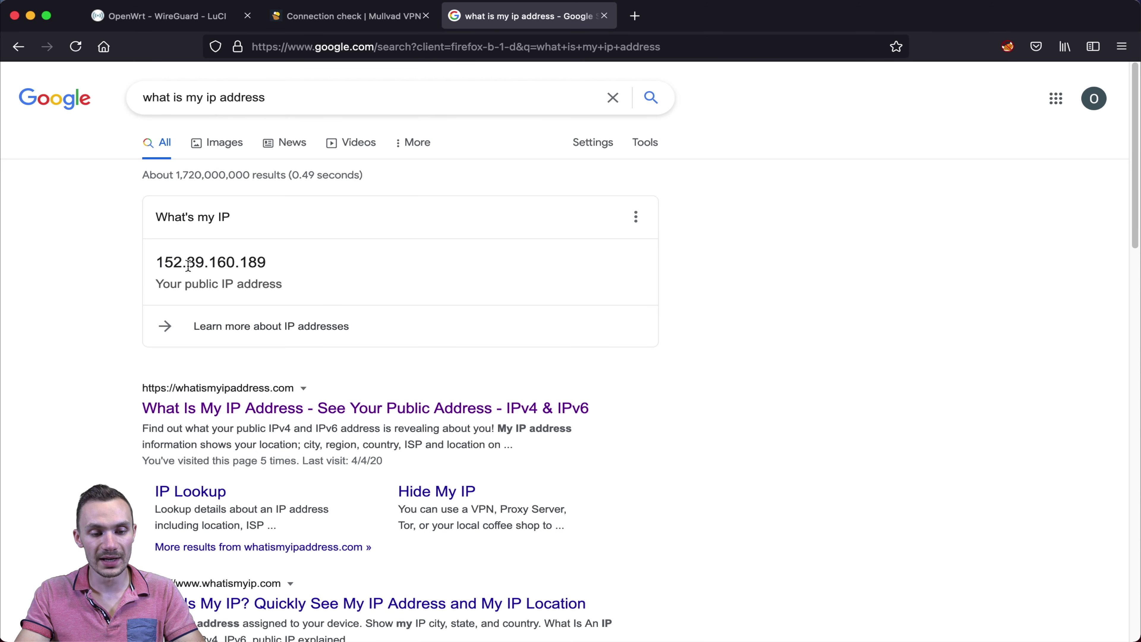
{"action": "key", "text": "super+r"}
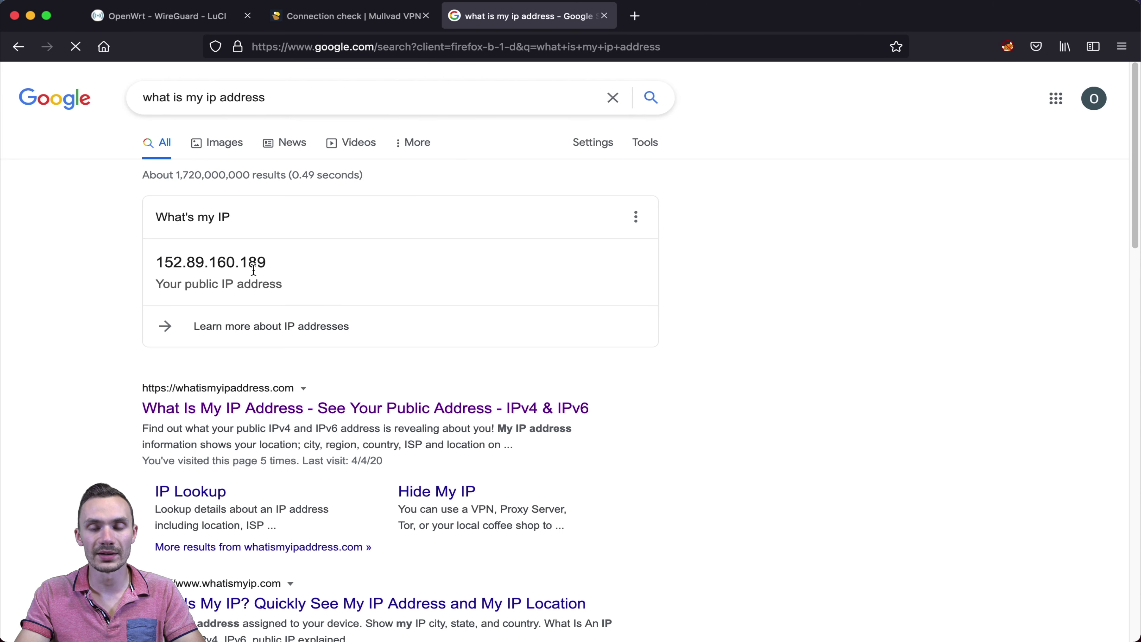
- Bring up mlvd-rs3.conf in VS Code to compare against the peer endpoint 152.89.160.178
{"action": "left_click", "coordinate": [870, 612]}
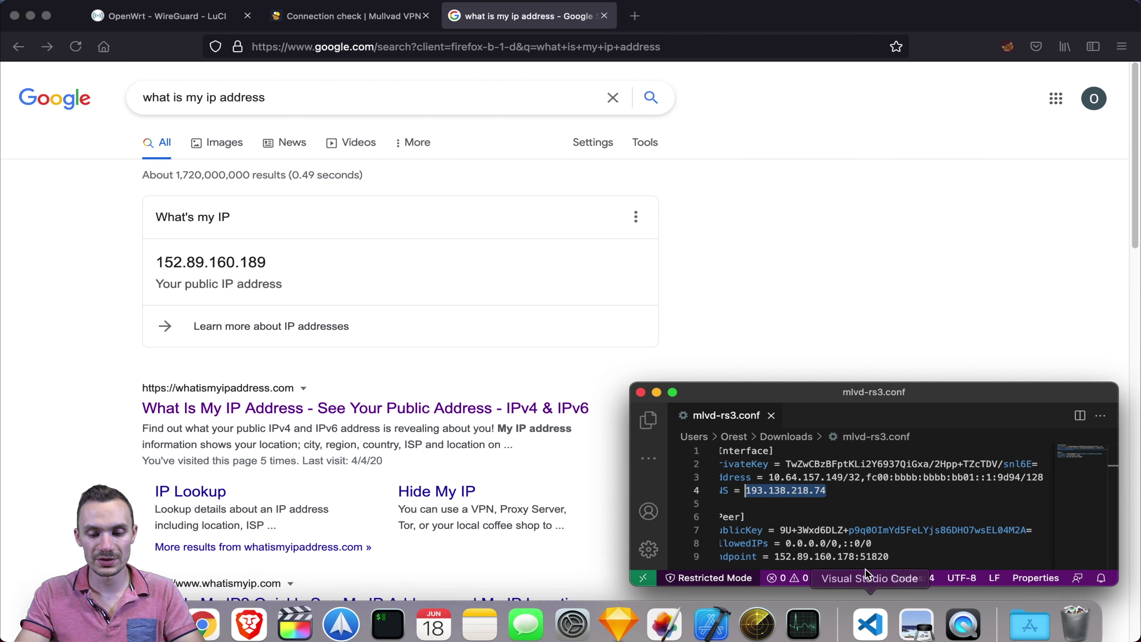
{"action": "left_click", "coordinate": [820, 542]}
{"action": "scroll", "coordinate": [820, 539], "scroll_direction": "down", "scroll_amount": 2}
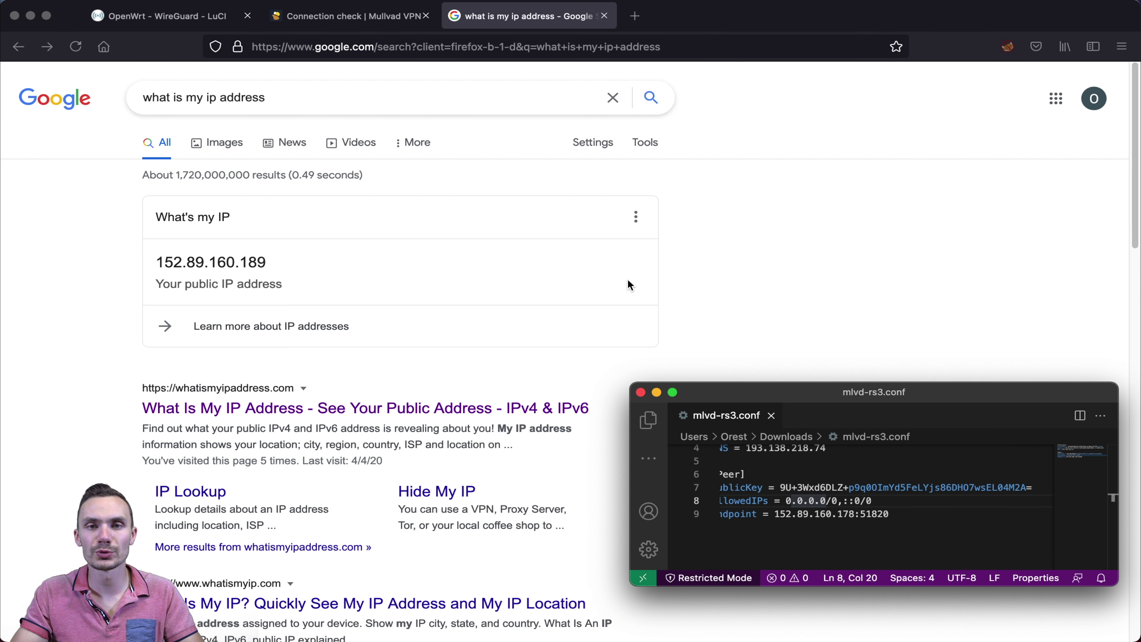
- Stop WG0 in Network > Interfaces, then reload Google's IP lookup to see the non-VPN address
{"action": "left_click", "coordinate": [167, 16]}
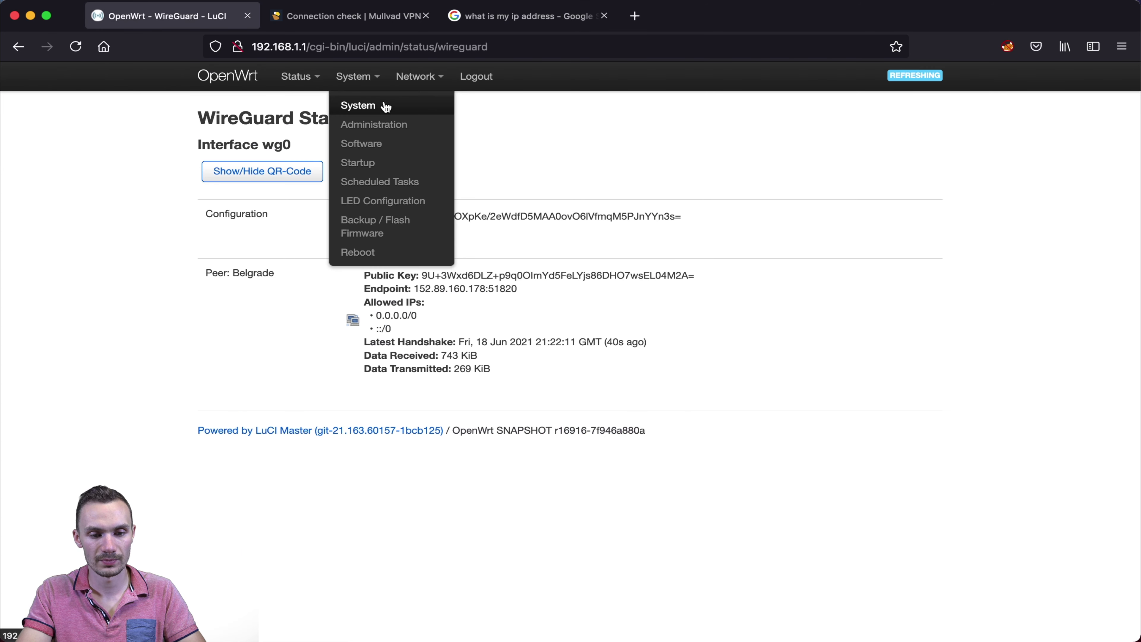
{"action": "left_click", "coordinate": [423, 107]}
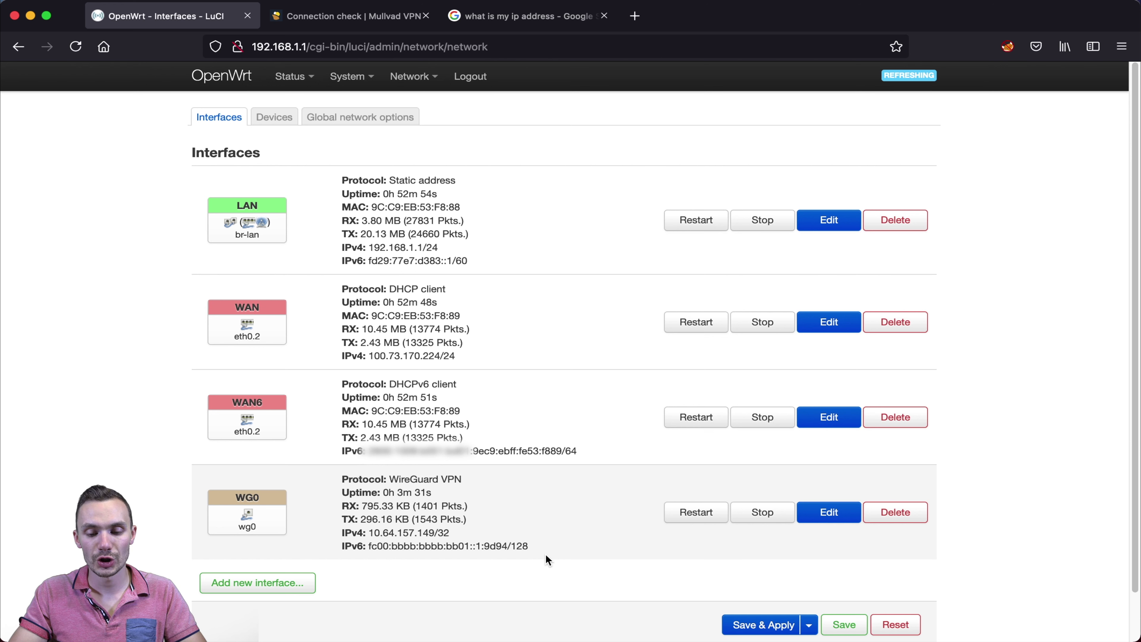
{"action": "left_click", "coordinate": [750, 520]}
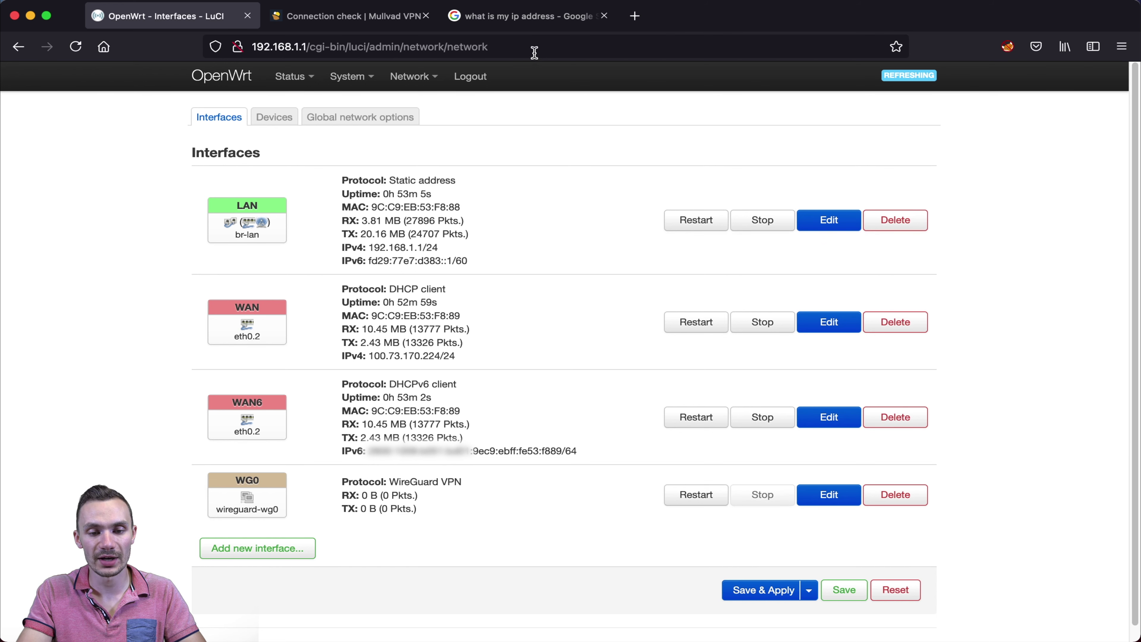
{"action": "left_click", "coordinate": [521, 24]}
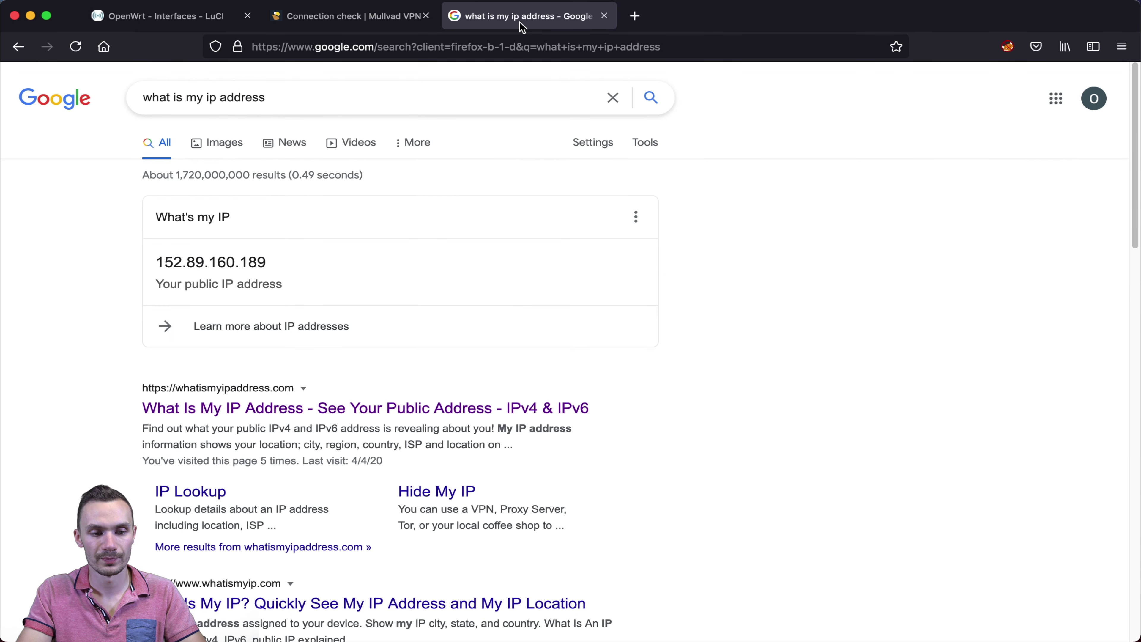
{"action": "left_click", "coordinate": [75, 47]}
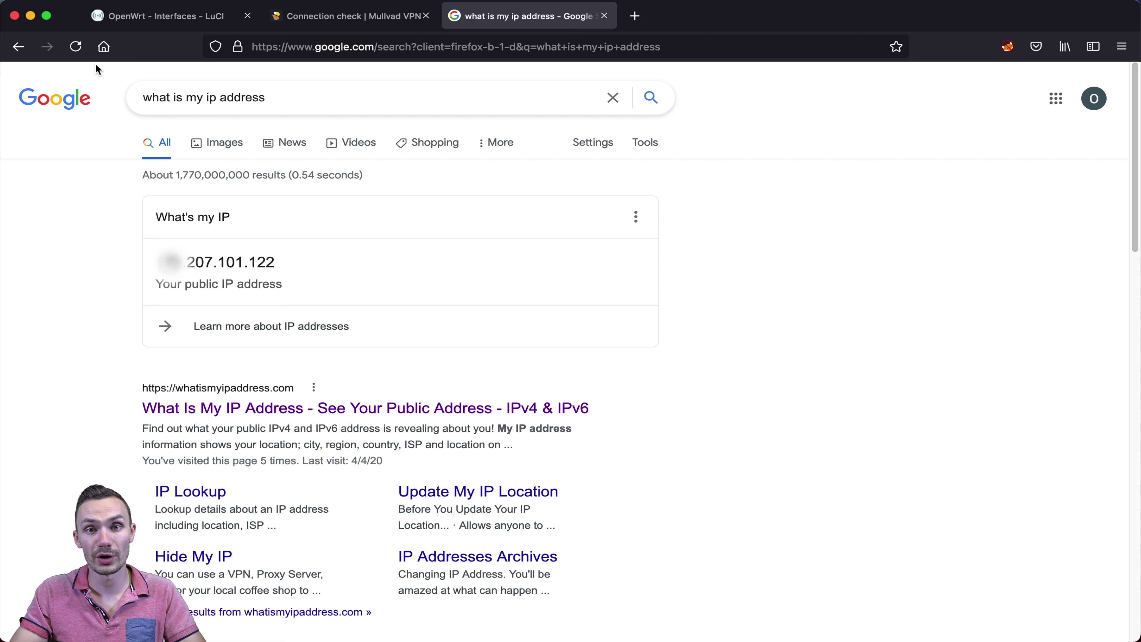
- Restart WG0 and confirm a fresh Belgrade handshake under Status > WireGuard
{"action": "left_click", "coordinate": [161, 16]}
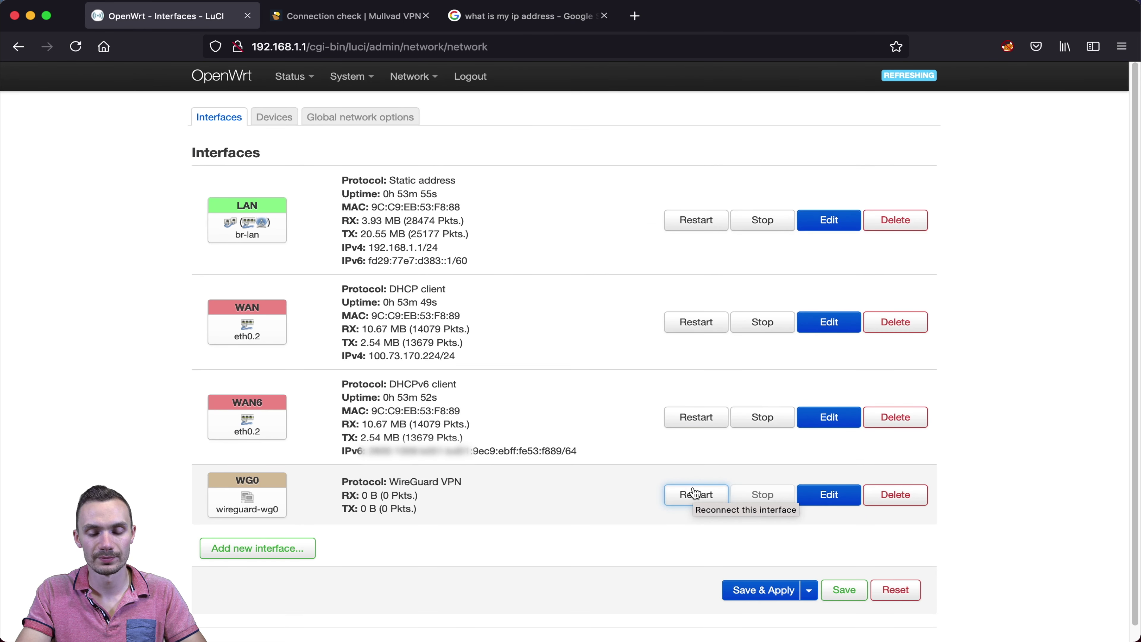
{"action": "left_click", "coordinate": [694, 493]}
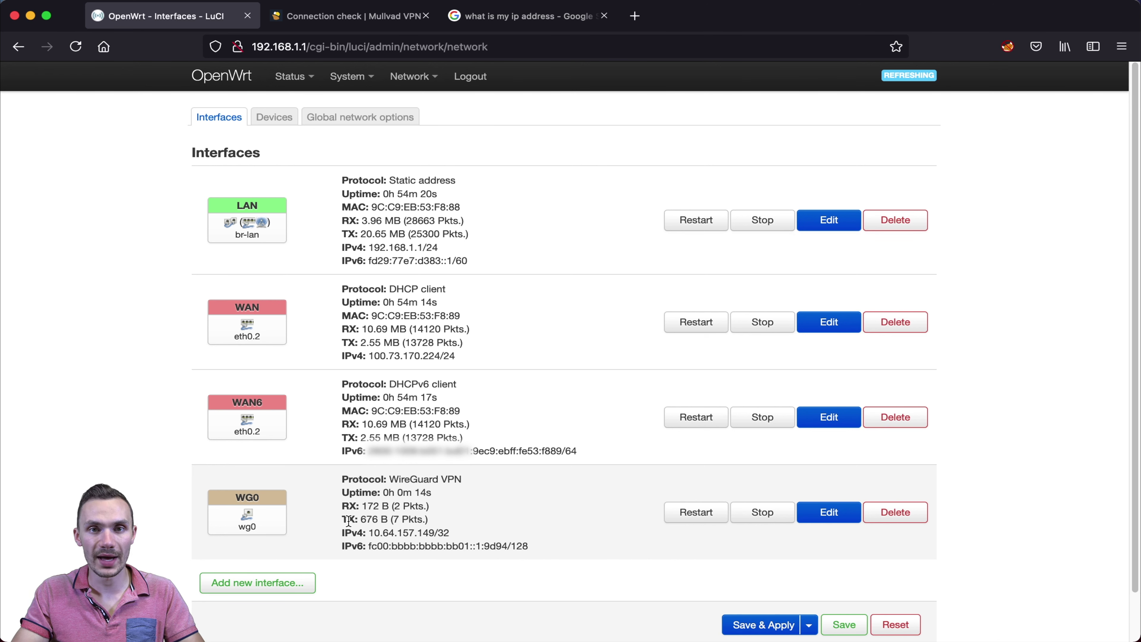
{"action": "mouse_move", "coordinate": [292, 81]}
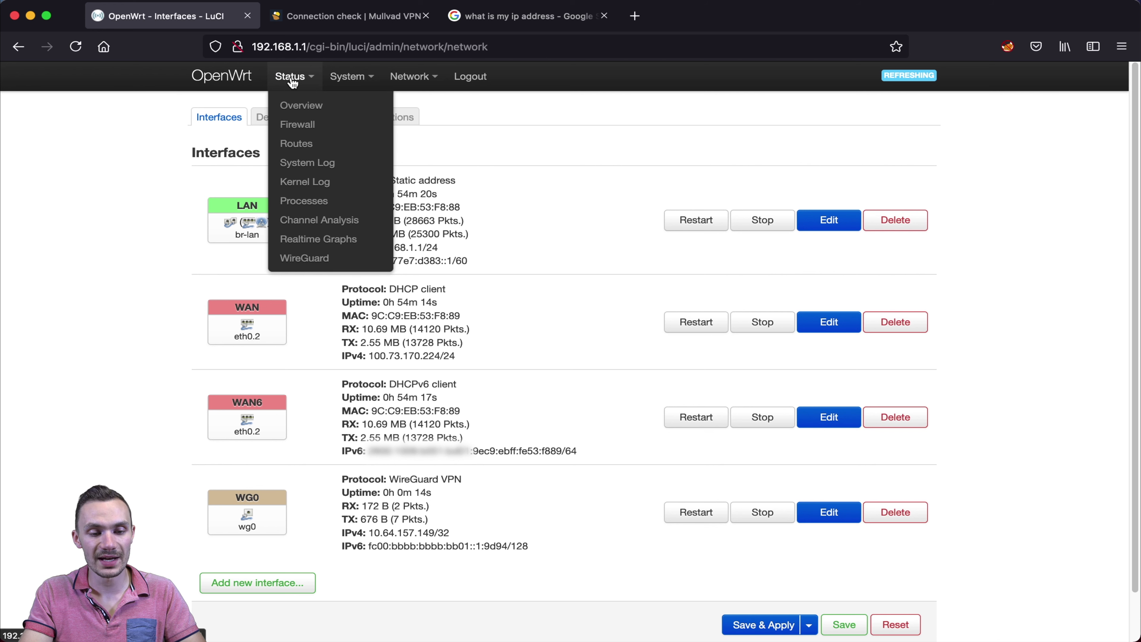
{"action": "left_click", "coordinate": [307, 260]}
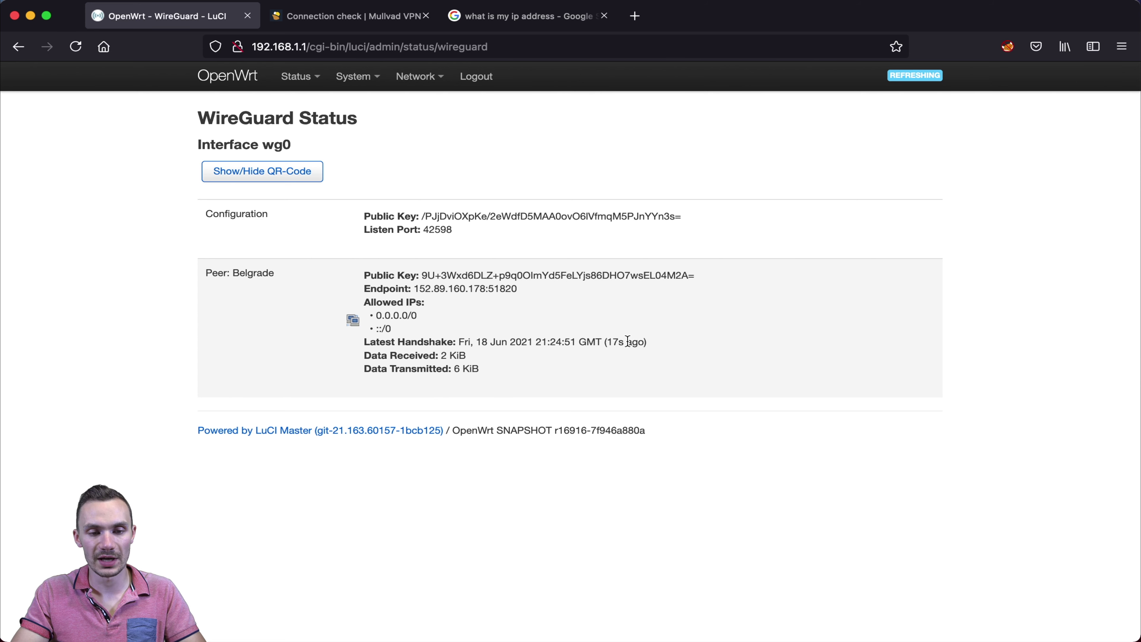
{"action": "left_click", "coordinate": [353, 26]}
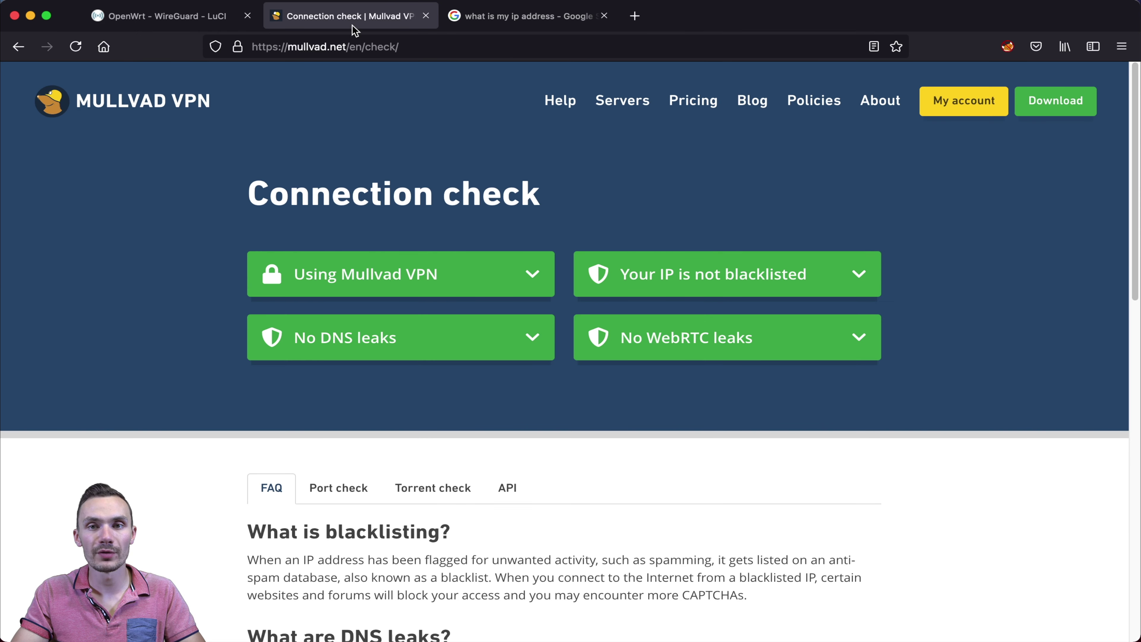
- Re-run the Mullvad check and Google IP lookup to confirm the VPN IP 152.89.160.189 again
{"action": "left_click", "coordinate": [75, 46]}
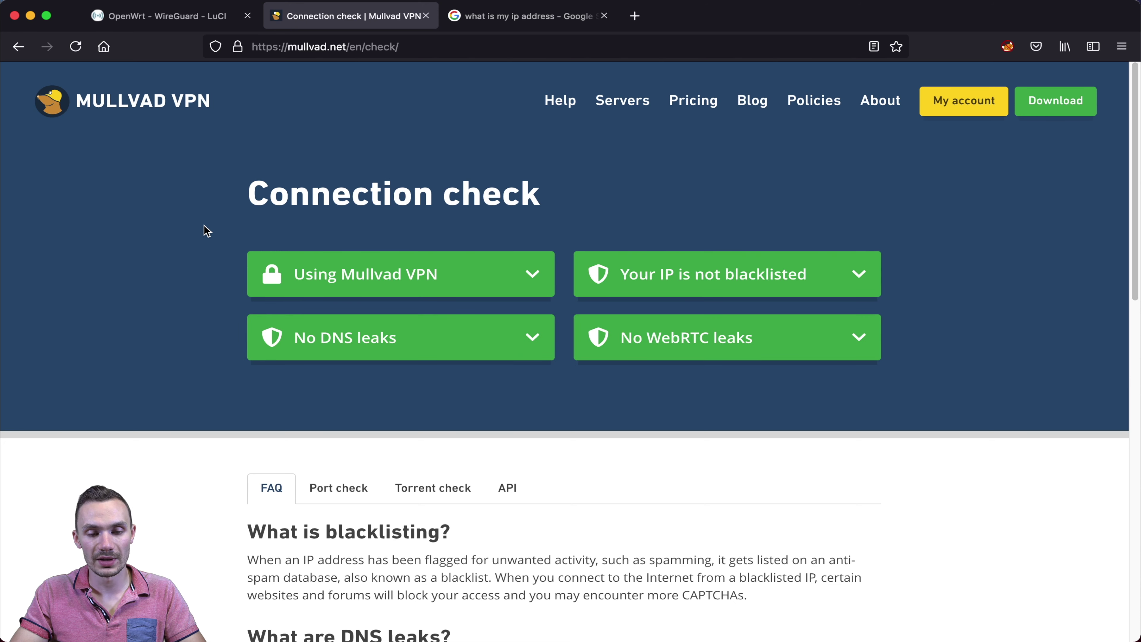
{"action": "left_click", "coordinate": [511, 27]}
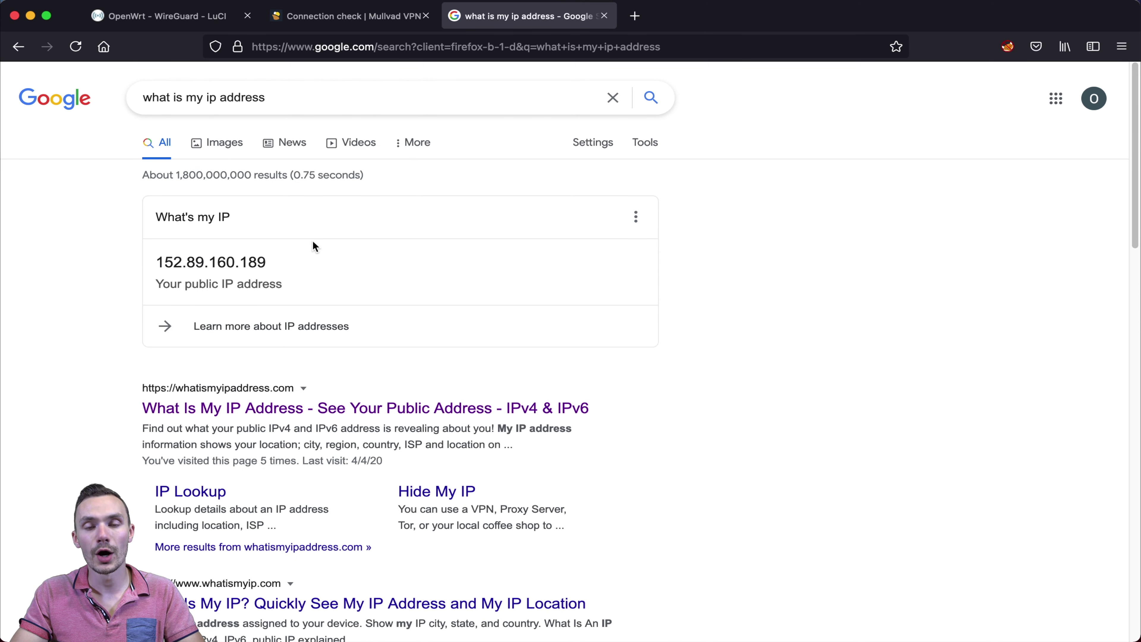
{"action": "key", "text": "super+r"}
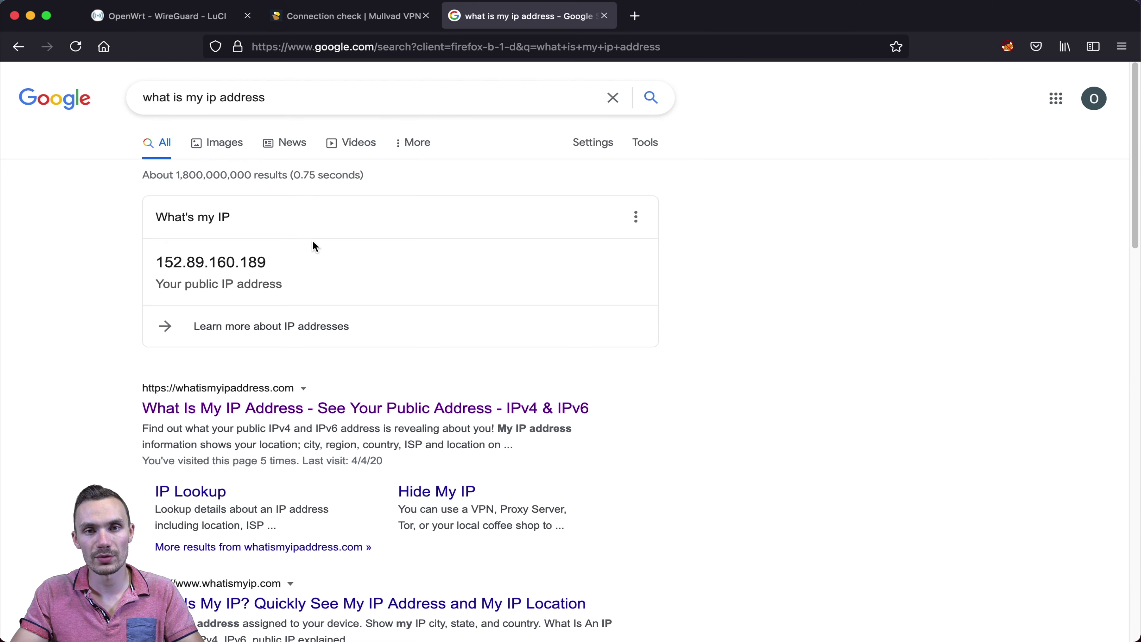